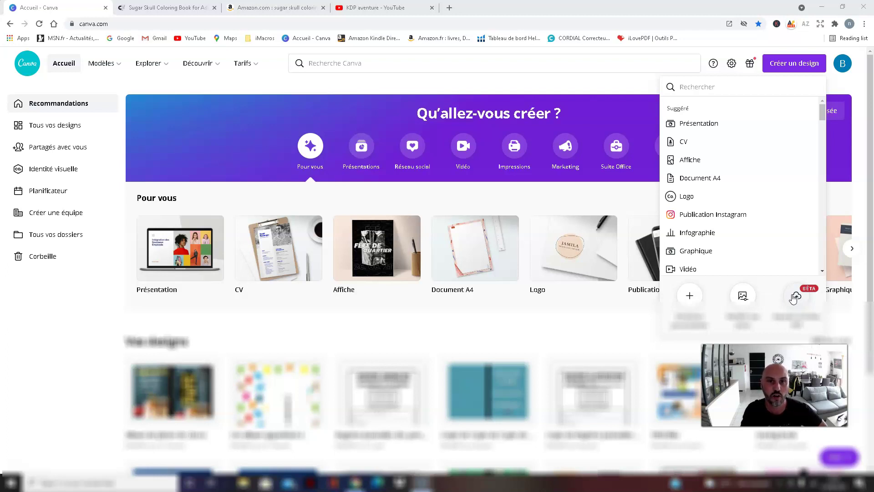
{"action": "left_click", "coordinate": [795, 296]}
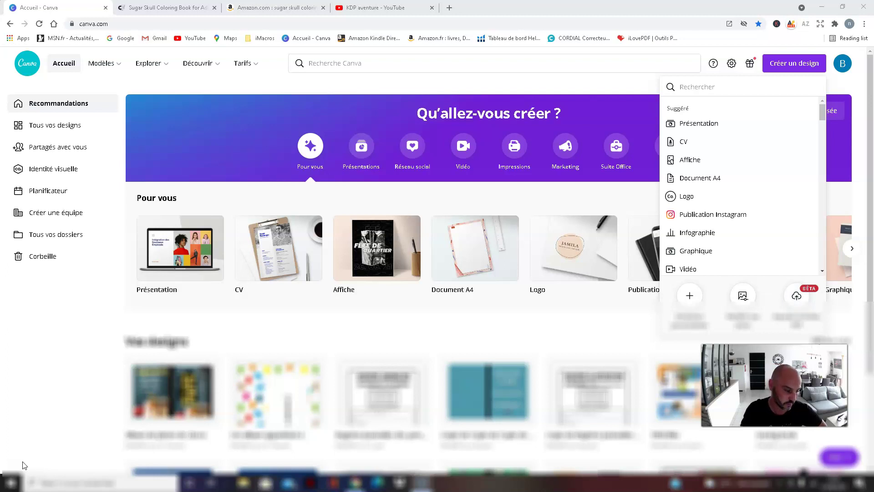
{"action": "key", "text": "ctrl+Tab"}
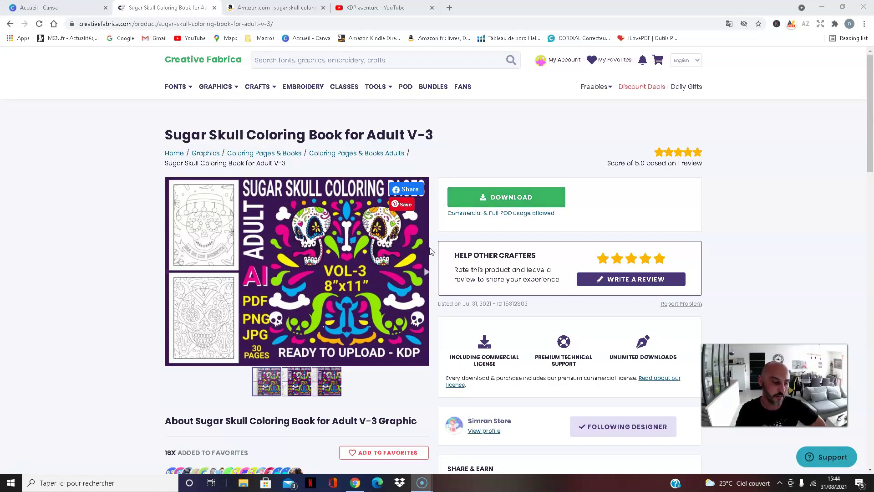
{"action": "key", "text": "ctrl+1"}
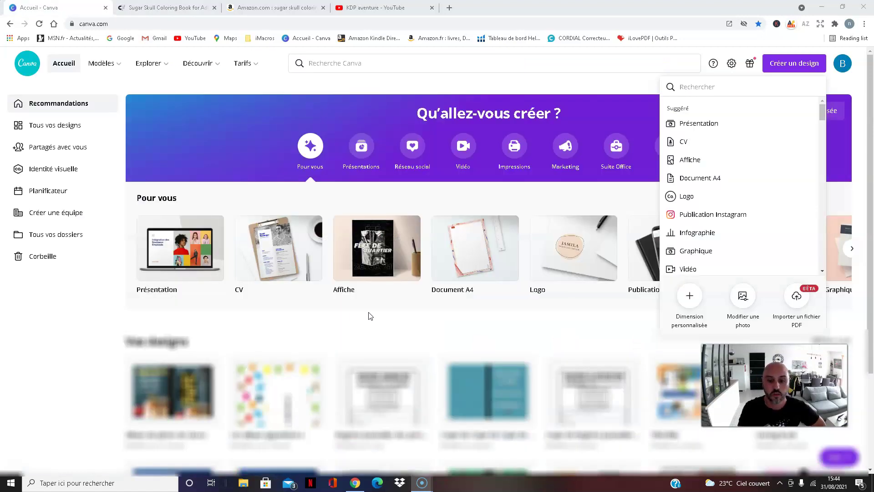
Import the Sugar Skull Vol-3 Line Art PDF from its subfolder as a new design
{"action": "left_click", "coordinate": [797, 297]}
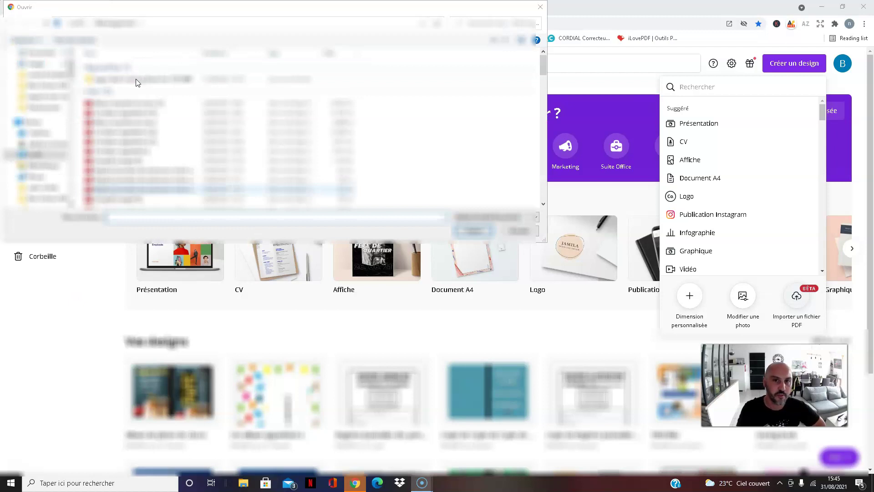
{"action": "double_click", "coordinate": [162, 80]}
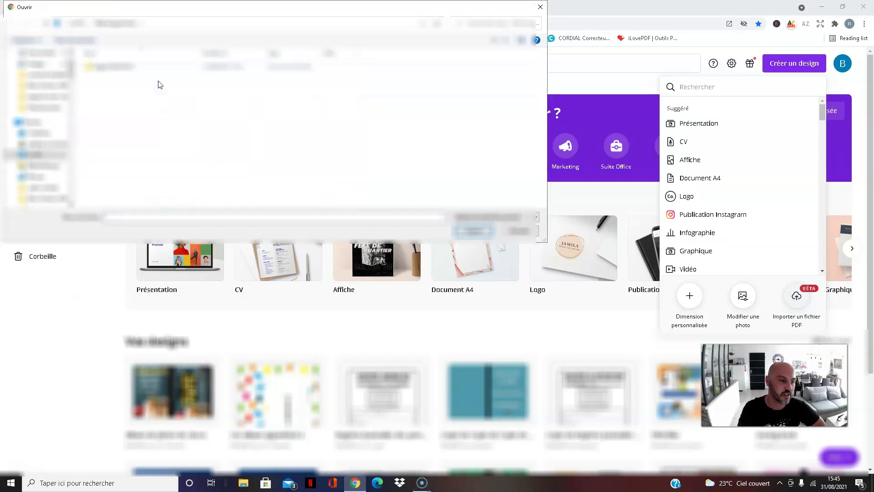
{"action": "left_click", "coordinate": [117, 68]}
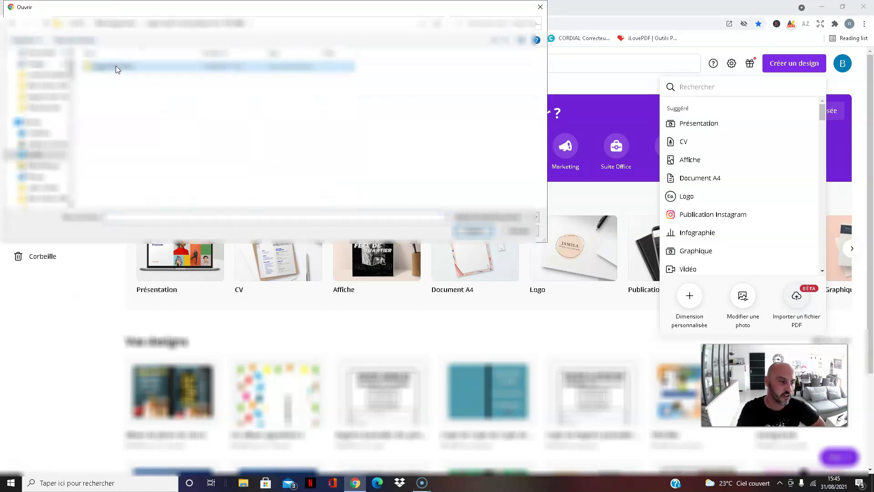
{"action": "double_click", "coordinate": [108, 68]}
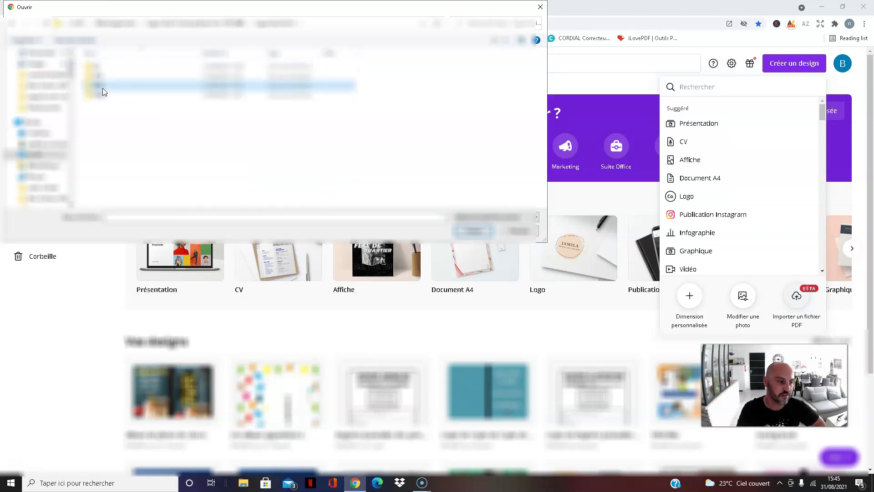
{"action": "double_click", "coordinate": [102, 89]}
{"action": "left_click", "coordinate": [122, 65]}
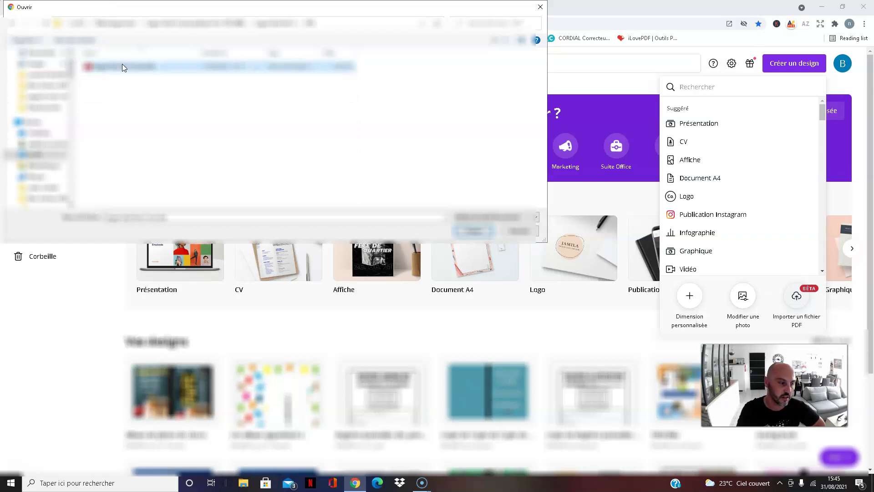
{"action": "double_click", "coordinate": [122, 65]}
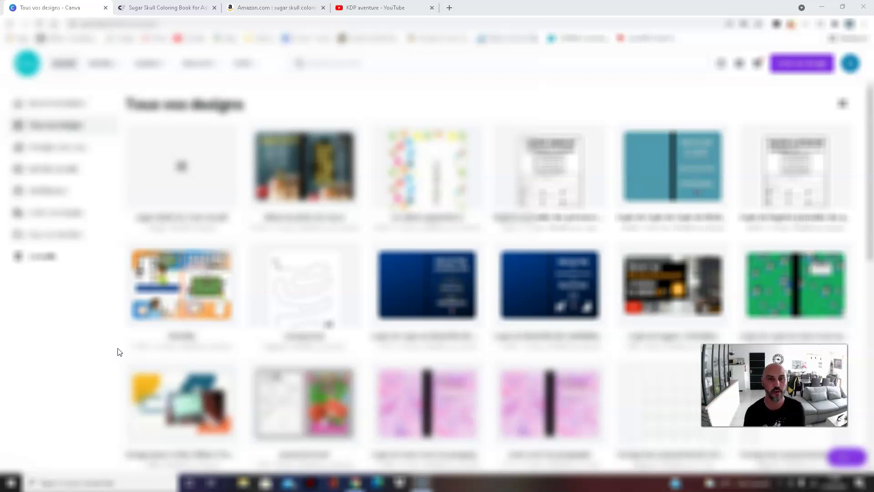
Examine the first pages of the imported Sugar Skull coloring book, from the ownership page through page 6
{"action": "mouse_move", "coordinate": [100, 63]}
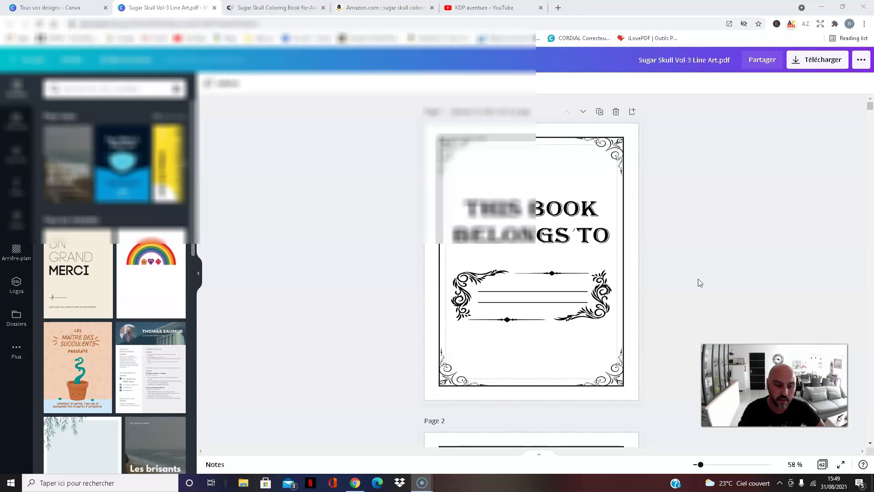
{"action": "scroll", "coordinate": [726, 231], "scroll_direction": "down", "scroll_amount": 8}
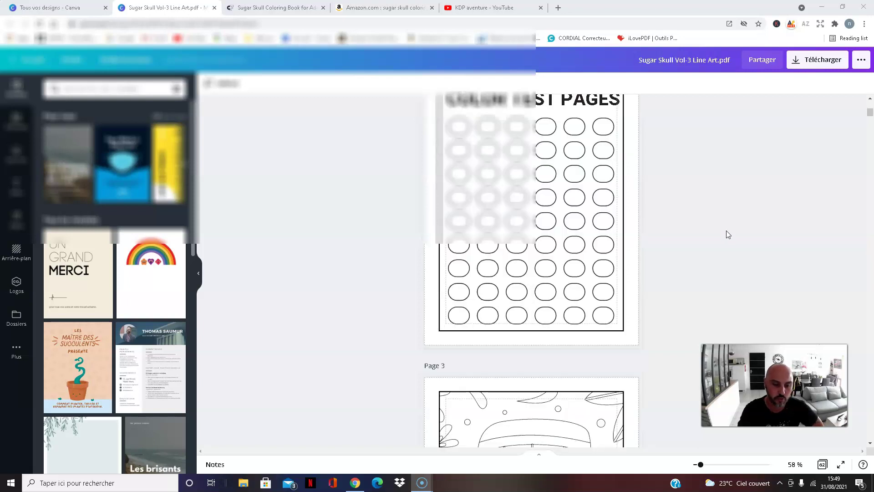
{"action": "scroll", "coordinate": [725, 230], "scroll_direction": "down", "scroll_amount": 5}
{"action": "scroll", "coordinate": [726, 231], "scroll_direction": "down", "scroll_amount": 4}
{"action": "scroll", "coordinate": [725, 231], "scroll_direction": "down", "scroll_amount": 5}
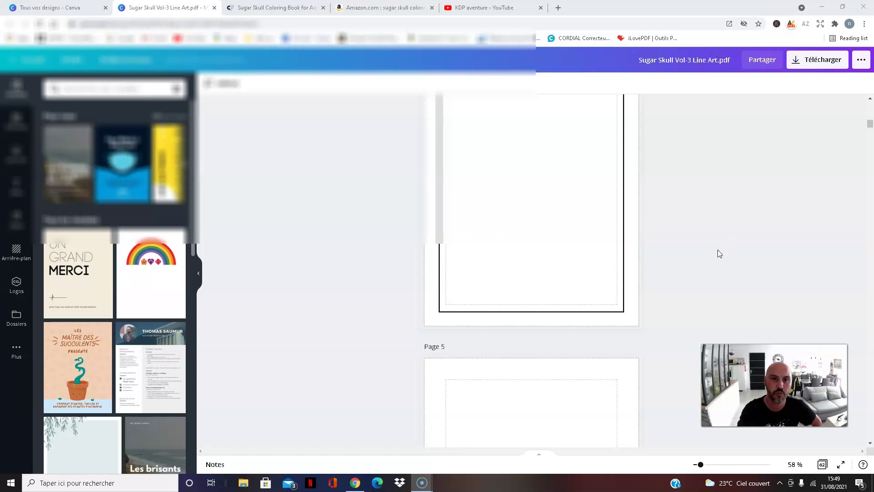
{"action": "scroll", "coordinate": [719, 257], "scroll_direction": "down", "scroll_amount": 2}
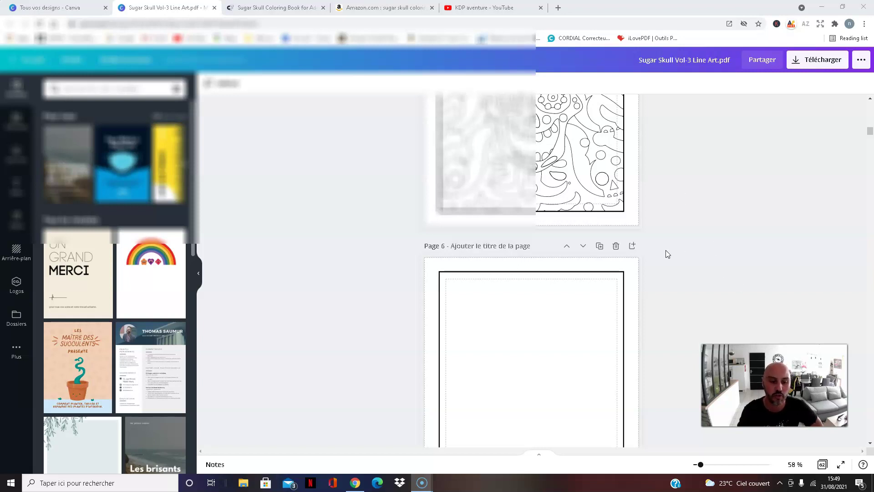
{"action": "scroll", "coordinate": [728, 288], "scroll_direction": "up", "scroll_amount": 6}
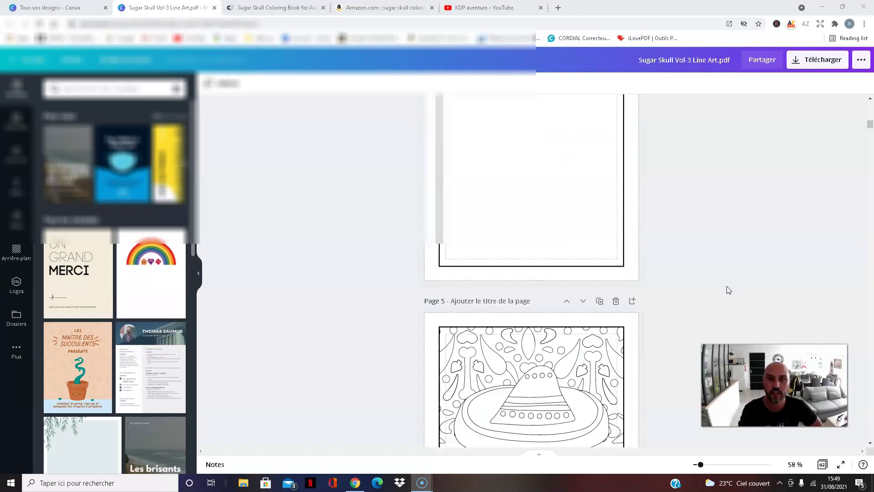
{"action": "scroll", "coordinate": [726, 287], "scroll_direction": "up", "scroll_amount": 15}
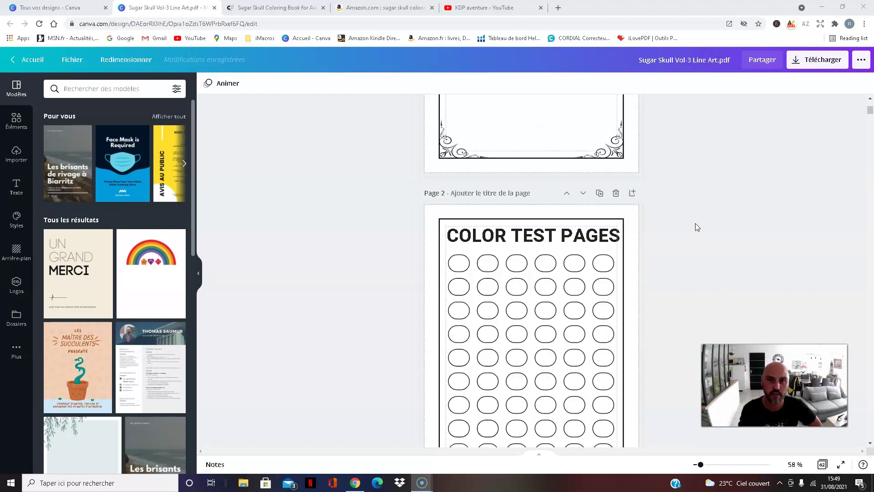
{"action": "scroll", "coordinate": [727, 237], "scroll_direction": "up", "scroll_amount": 5}
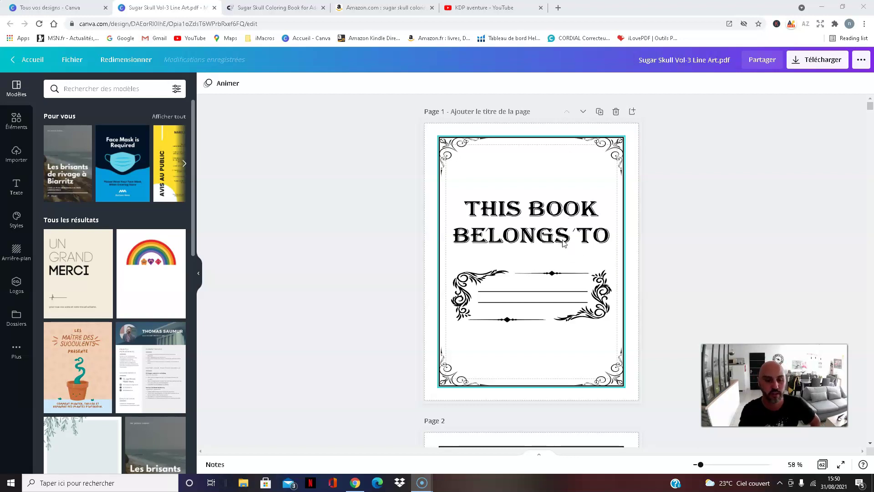
{"action": "scroll", "coordinate": [732, 288], "scroll_direction": "down", "scroll_amount": 5}
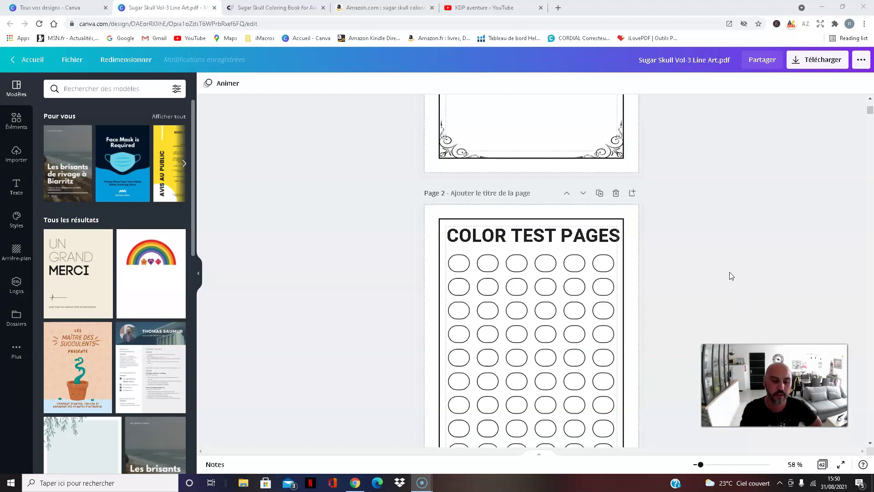
{"action": "scroll", "coordinate": [718, 297], "scroll_direction": "up", "scroll_amount": 4}
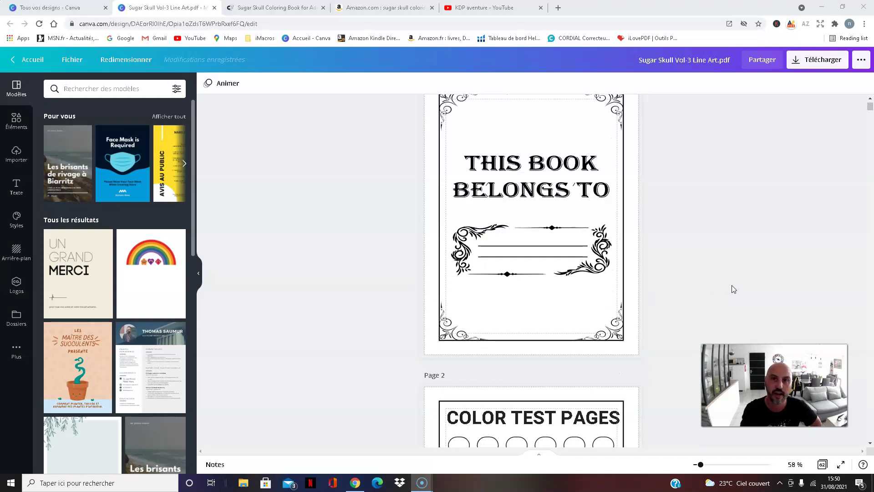
{"action": "scroll", "coordinate": [713, 279], "scroll_direction": "down", "scroll_amount": 2}
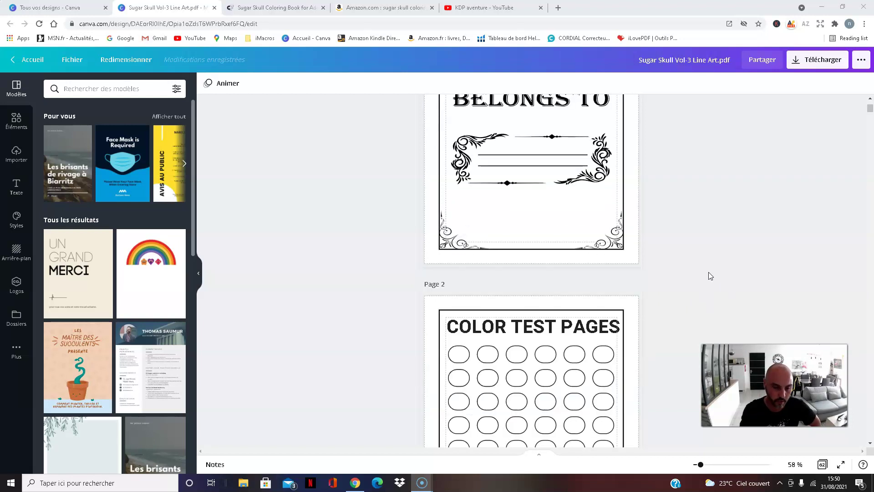
{"action": "scroll", "coordinate": [708, 286], "scroll_direction": "up", "scroll_amount": 3}
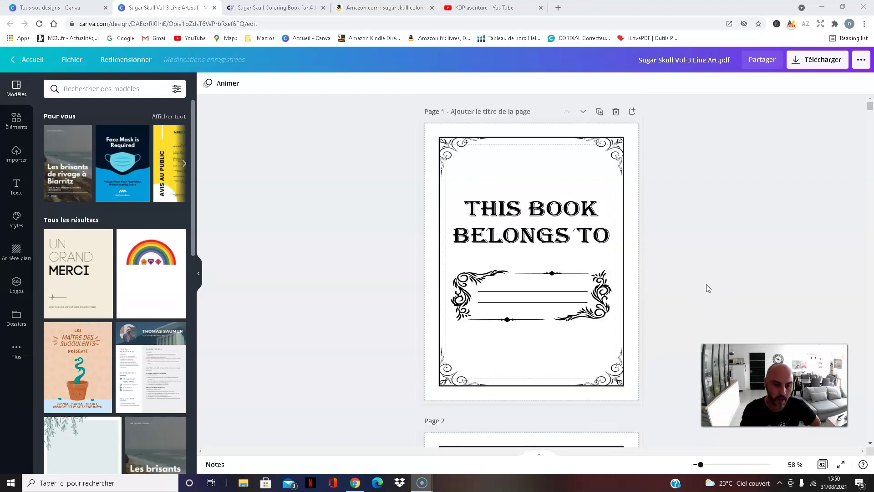
Cover the "THIS BOOK BELONGS TO" title on page 1 with a white rectangle spanning the width between the margins
{"action": "left_click", "coordinate": [561, 210]}
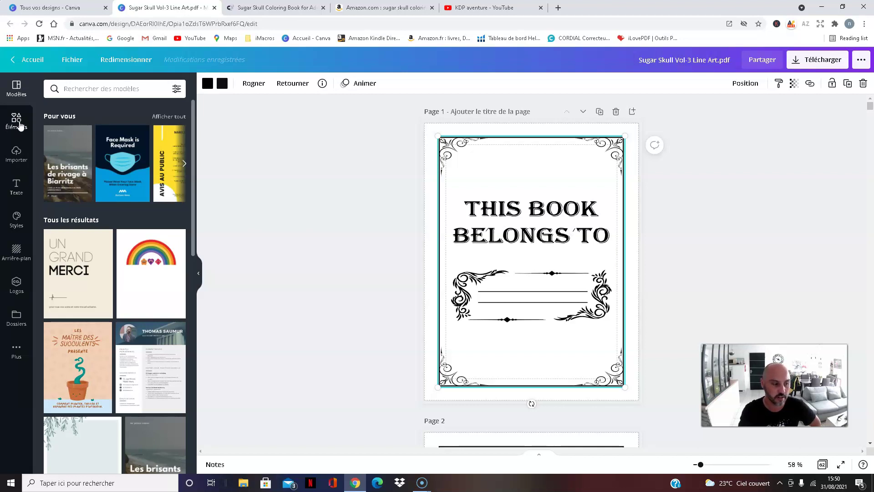
{"action": "left_click", "coordinate": [17, 122]}
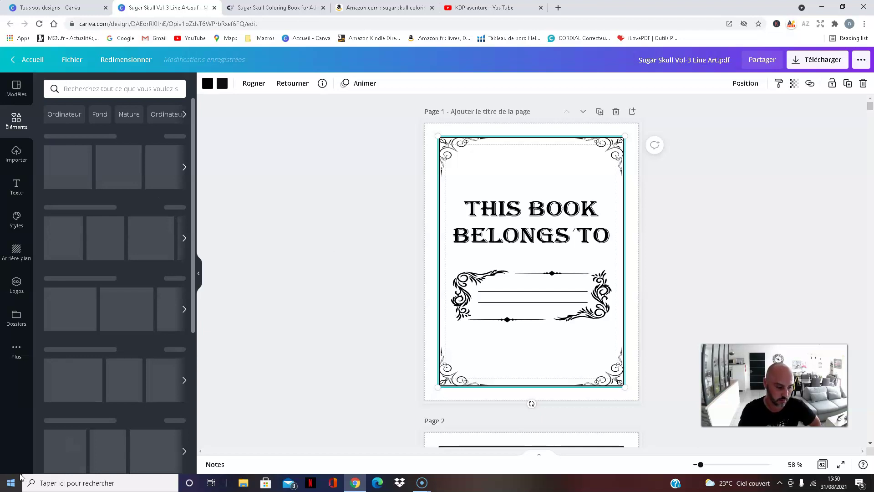
{"action": "key", "text": "r"}
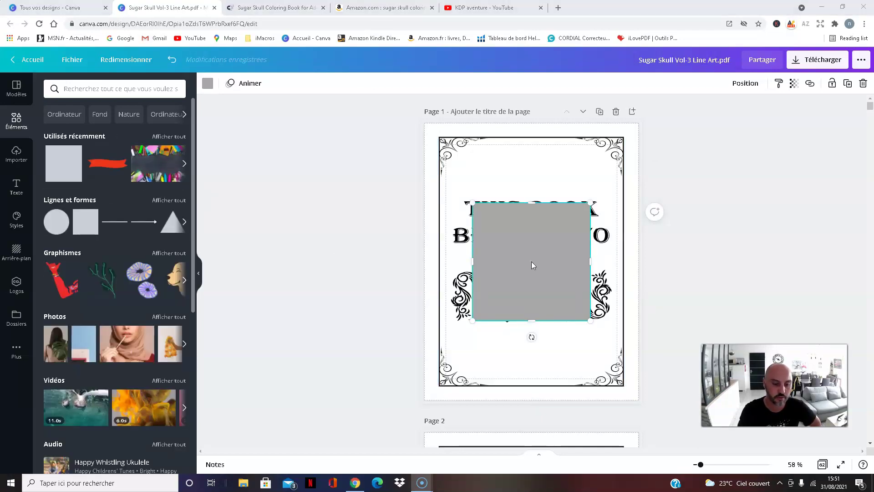
{"action": "left_click_drag", "start_coordinate": [497, 240], "coordinate": [503, 260]}
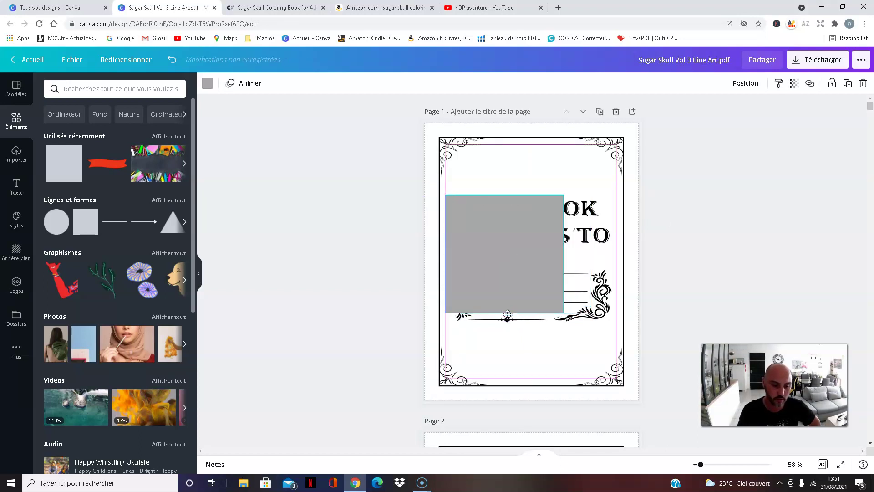
{"action": "left_click_drag", "start_coordinate": [505, 313], "coordinate": [618, 221]}
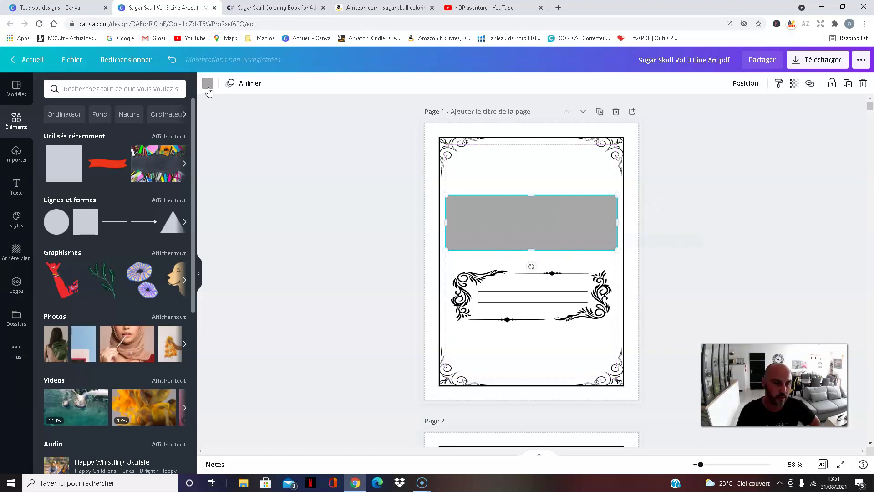
{"action": "left_click", "coordinate": [207, 87]}
{"action": "left_click", "coordinate": [176, 132]}
{"action": "left_click", "coordinate": [702, 289]}
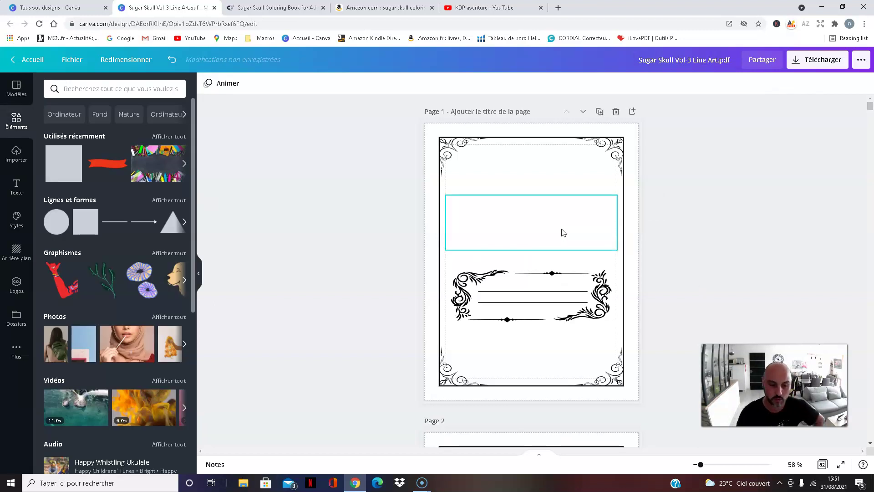
Add a text box on page 1 above the ornamental name frame reading "Ce carnet appartient à"
{"action": "double_click", "coordinate": [538, 239]}
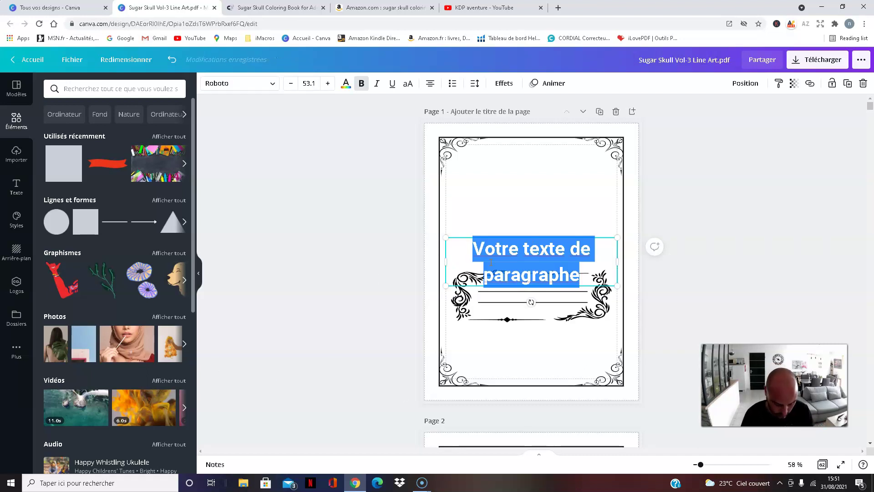
{"action": "type", "text": "Ce carn"}
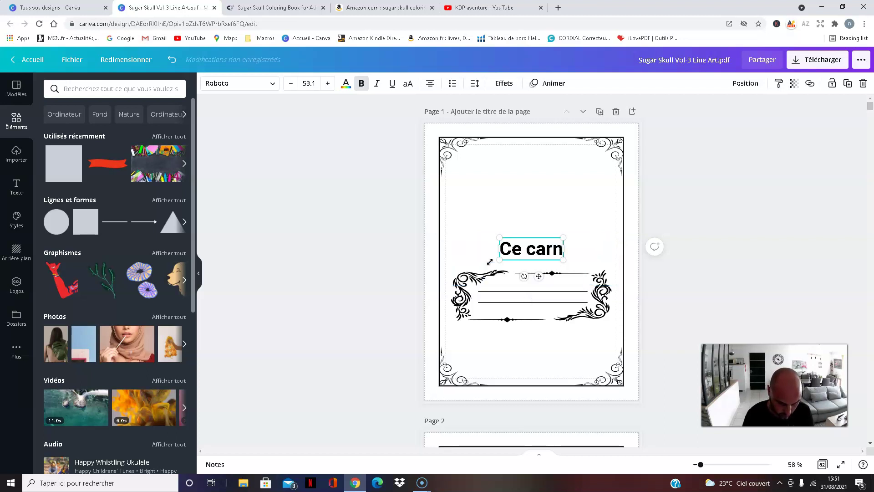
{"action": "type", "text": "et a"}
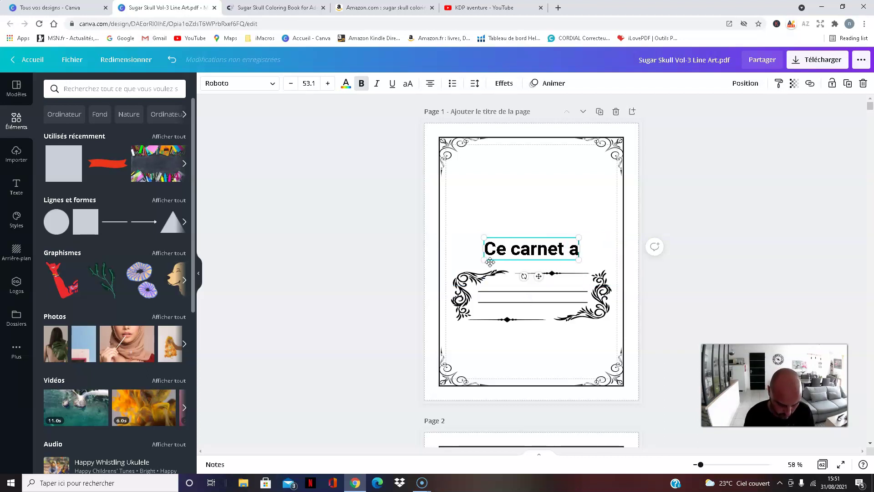
{"action": "type", "text": "ppart"}
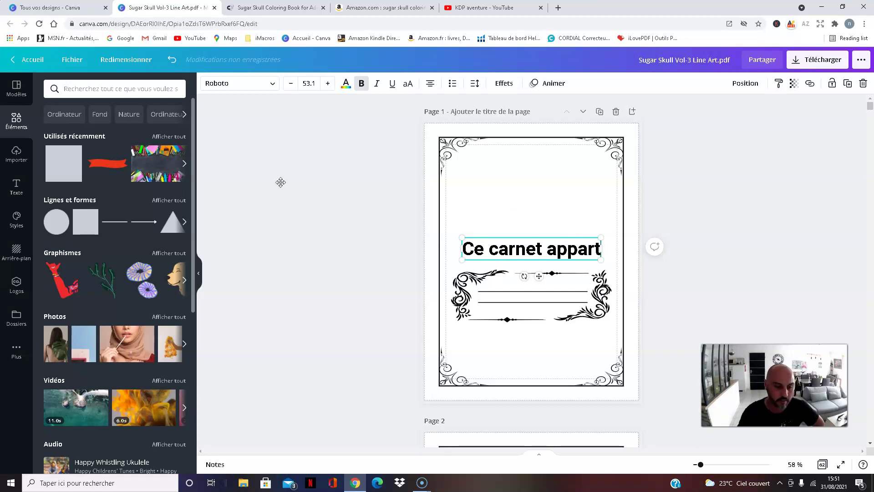
{"action": "type", "text": "ient à"}
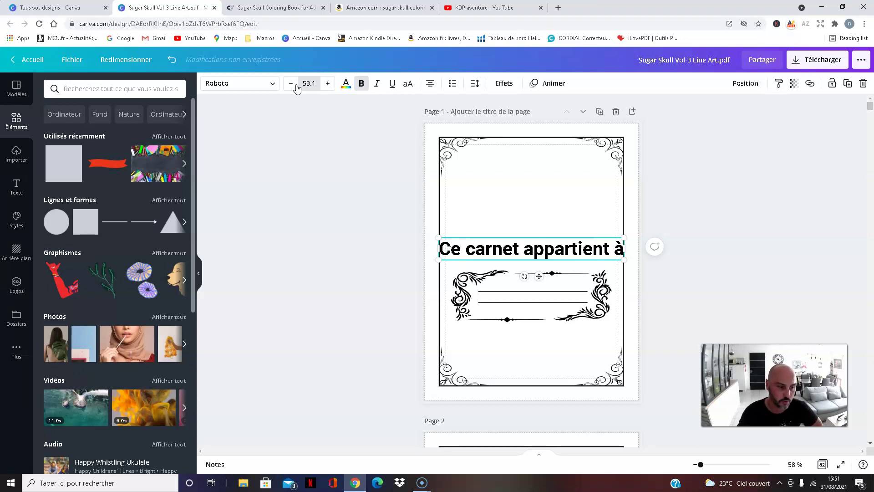
Reduce the font size of the "Ce carnet appartient à" text to 43.1 so it fits inside the page border
{"action": "left_click", "coordinate": [294, 85]}
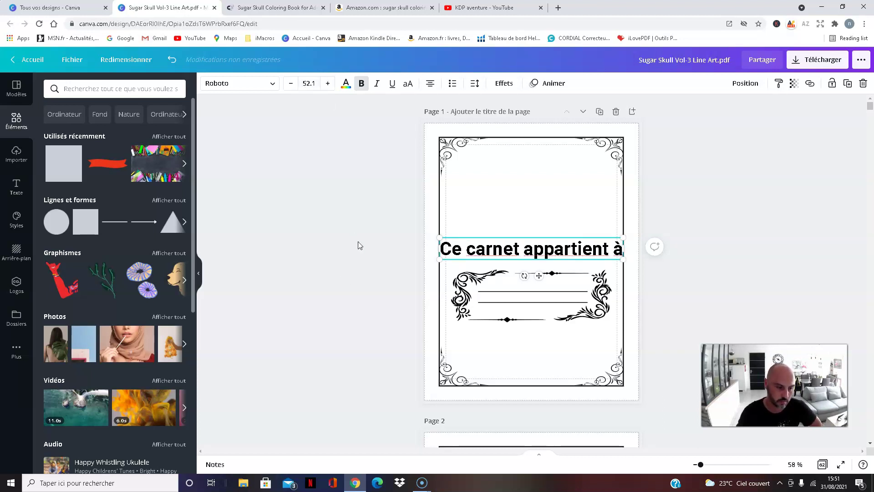
{"action": "left_click", "coordinate": [328, 83]}
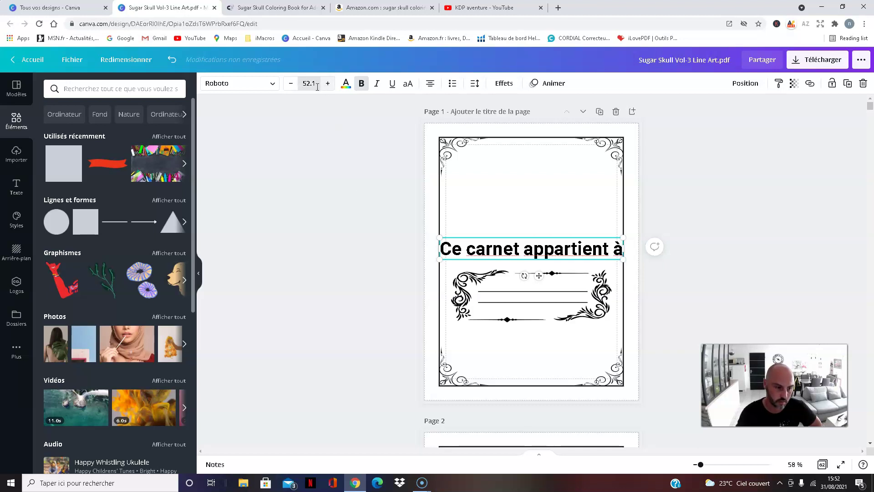
{"action": "left_click", "coordinate": [291, 84]}
{"action": "left_click", "coordinate": [291, 83]}
{"action": "key", "text": "ctrl+shift+comma"}
{"action": "key", "text": "ctrl+shift+comma"}
{"action": "key", "text": "ctrl+shift+comma"}
{"action": "key", "text": "ctrl+shift+comma"}
{"action": "key", "text": "ctrl+shift+comma"}
{"action": "key", "text": "ctrl+shift+comma"}
{"action": "key", "text": "ctrl+shift+comma"}
{"action": "key", "text": "ctrl+shift+comma"}
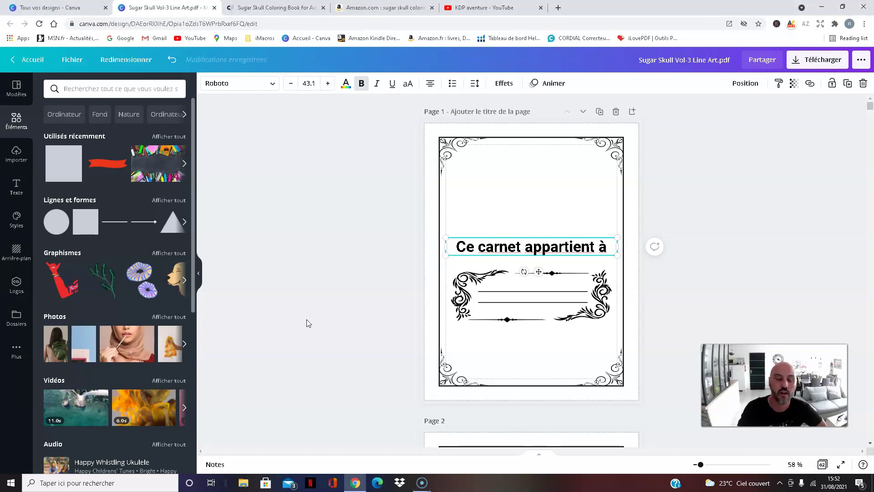
{"action": "left_click", "coordinate": [325, 276]}
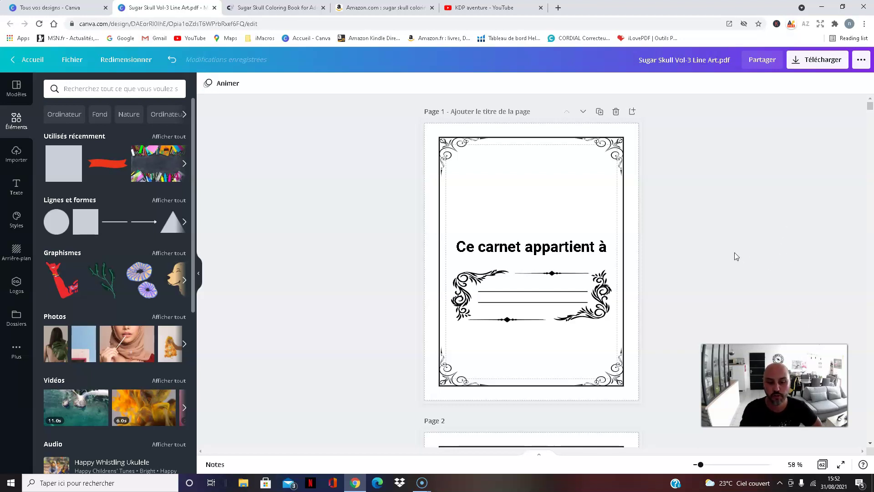
Insert a blank page after page 1, the "Ce carnet appartient à" page
{"action": "left_click", "coordinate": [633, 114]}
{"action": "scroll", "coordinate": [769, 299], "scroll_direction": "up", "scroll_amount": 5}
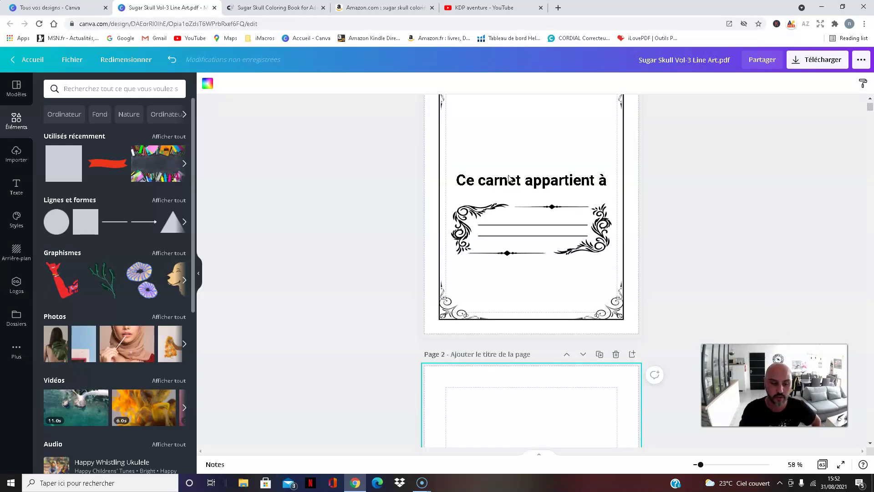
{"action": "left_click", "coordinate": [590, 182]}
{"action": "scroll", "coordinate": [708, 214], "scroll_direction": "down", "scroll_amount": 5}
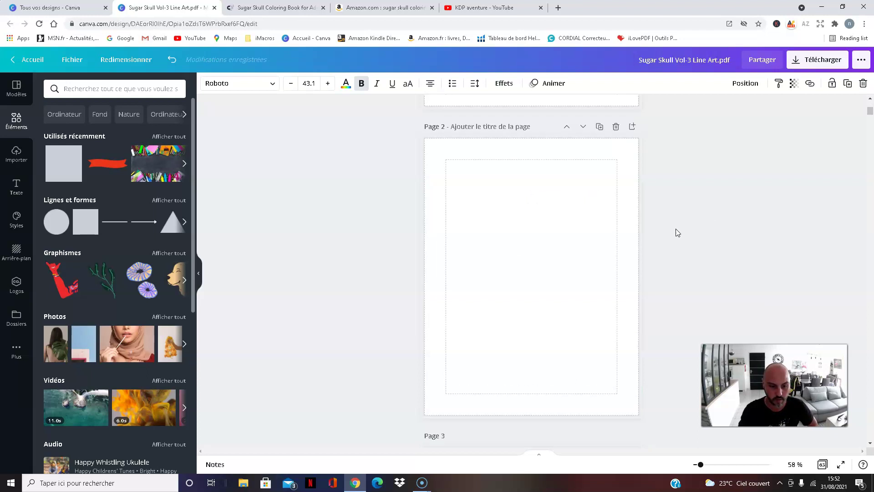
{"action": "left_click", "coordinate": [546, 269]}
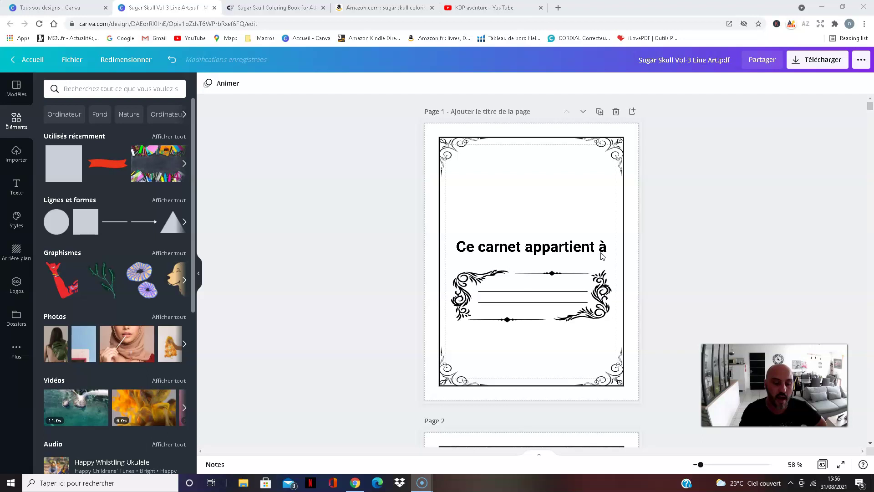
Delete the empty title text box on page 3, and delete that whole page with the grid of rounded color-test shapes
{"action": "scroll", "coordinate": [603, 257], "scroll_direction": "down", "scroll_amount": 10}
{"action": "left_click", "coordinate": [606, 180]}
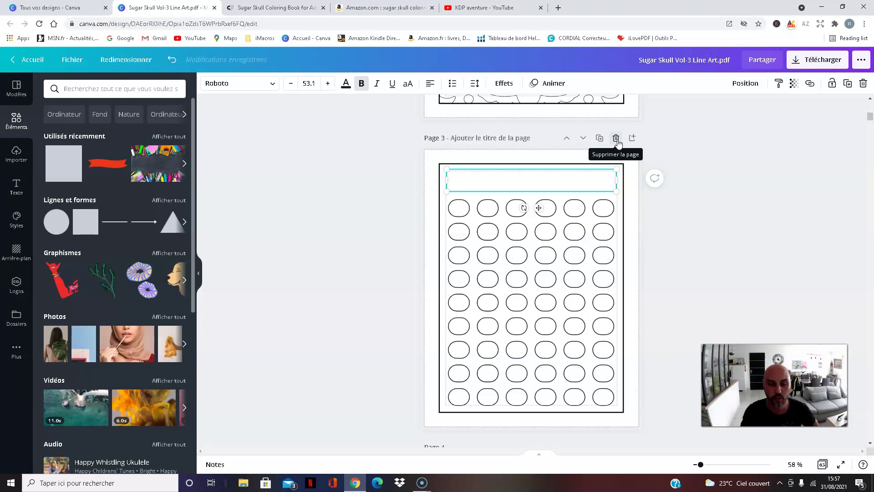
{"action": "key", "text": "Delete"}
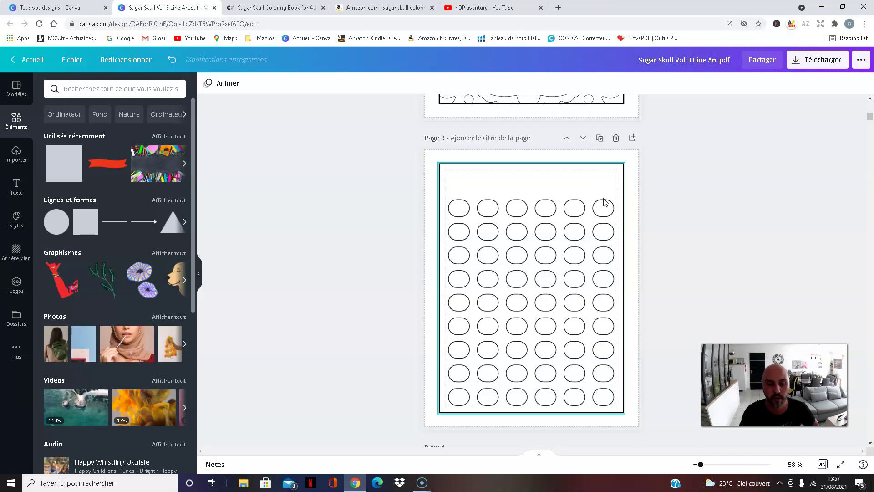
{"action": "left_click", "coordinate": [616, 139]}
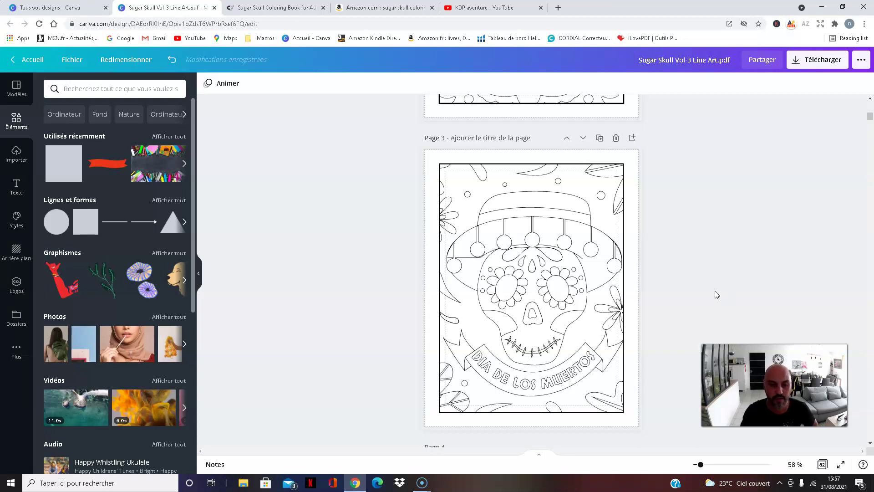
Insert a blank page after page 2, before the "Dia de los Muertos" skull drawing, and compare it with the empty framed page 5
{"action": "scroll", "coordinate": [716, 291], "scroll_direction": "up", "scroll_amount": 8}
{"action": "left_click", "coordinate": [633, 194]}
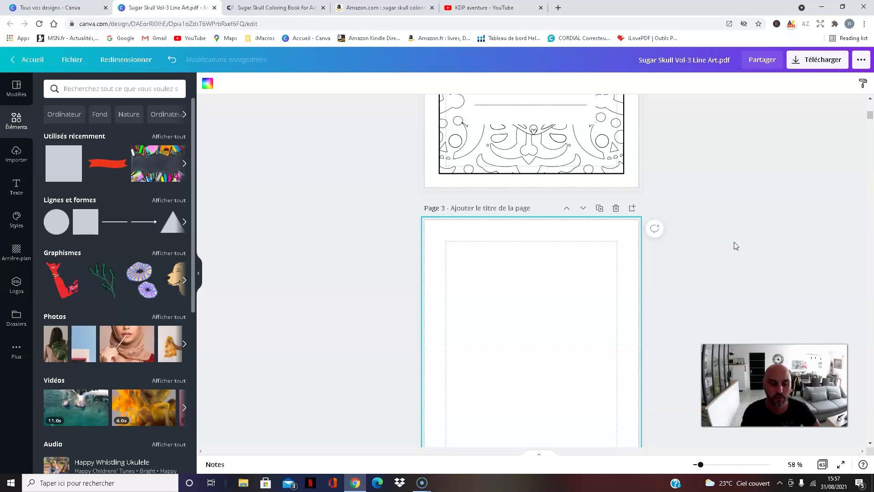
{"action": "scroll", "coordinate": [569, 291], "scroll_direction": "down", "scroll_amount": 3}
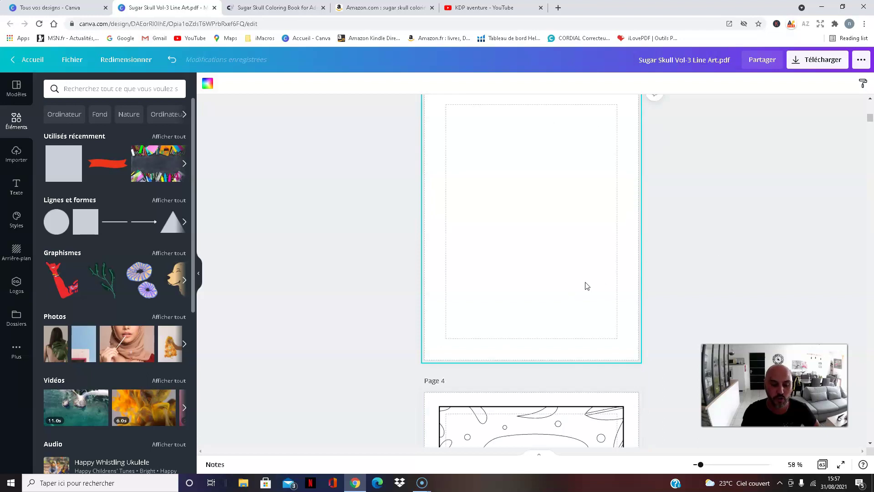
{"action": "scroll", "coordinate": [724, 296], "scroll_direction": "up", "scroll_amount": 5}
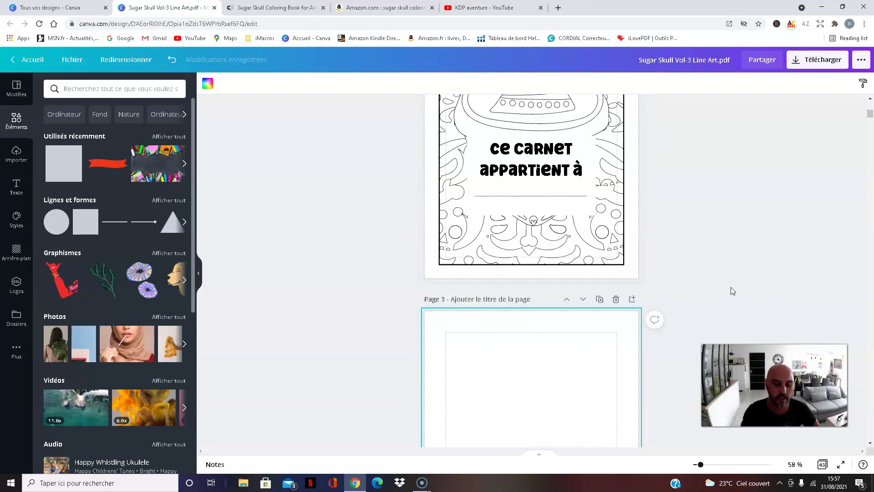
{"action": "scroll", "coordinate": [731, 287], "scroll_direction": "down", "scroll_amount": 15}
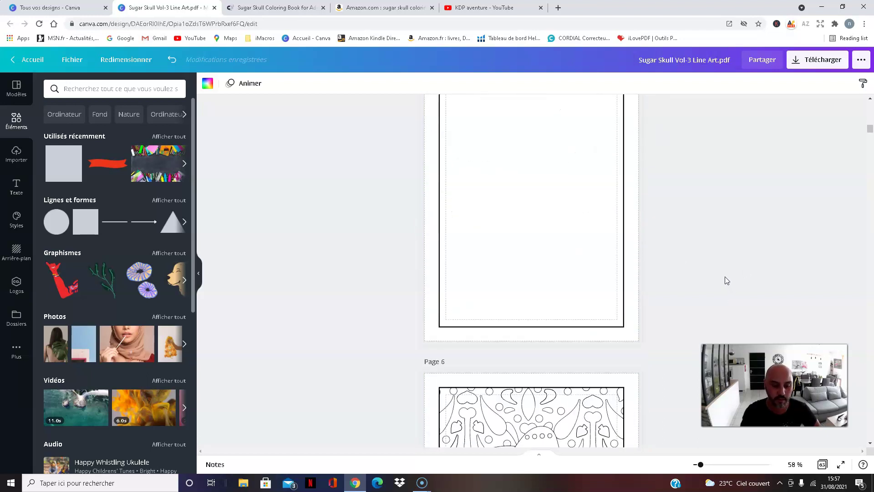
{"action": "scroll", "coordinate": [725, 276], "scroll_direction": "up", "scroll_amount": 3}
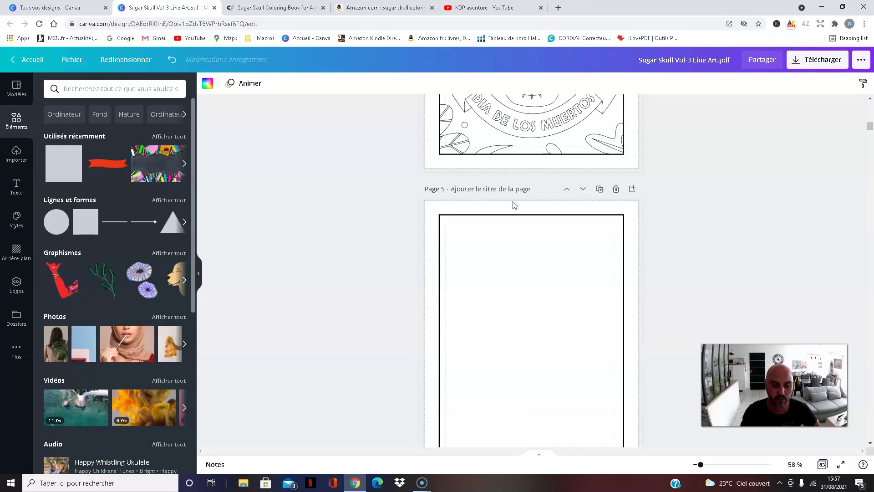
{"action": "scroll", "coordinate": [714, 249], "scroll_direction": "up", "scroll_amount": 6}
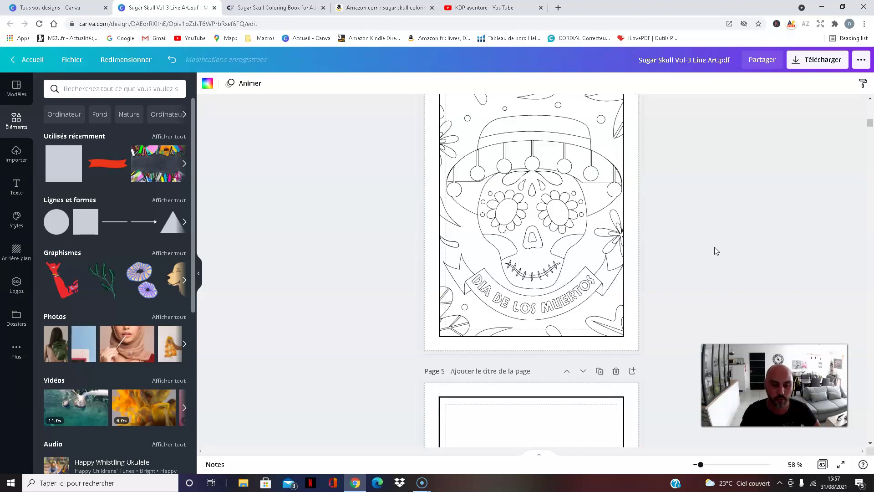
Duplicate the empty framed page 5 and move the copy up ahead of the "Dia de los Muertos" skull drawing
{"action": "scroll", "coordinate": [711, 251], "scroll_direction": "down", "scroll_amount": 3}
{"action": "scroll", "coordinate": [709, 250], "scroll_direction": "down", "scroll_amount": 5}
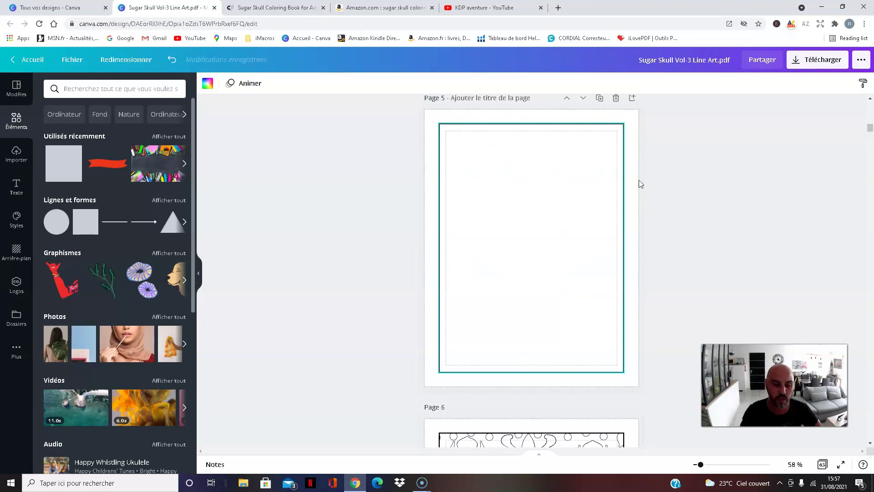
{"action": "scroll", "coordinate": [755, 206], "scroll_direction": "up", "scroll_amount": 3}
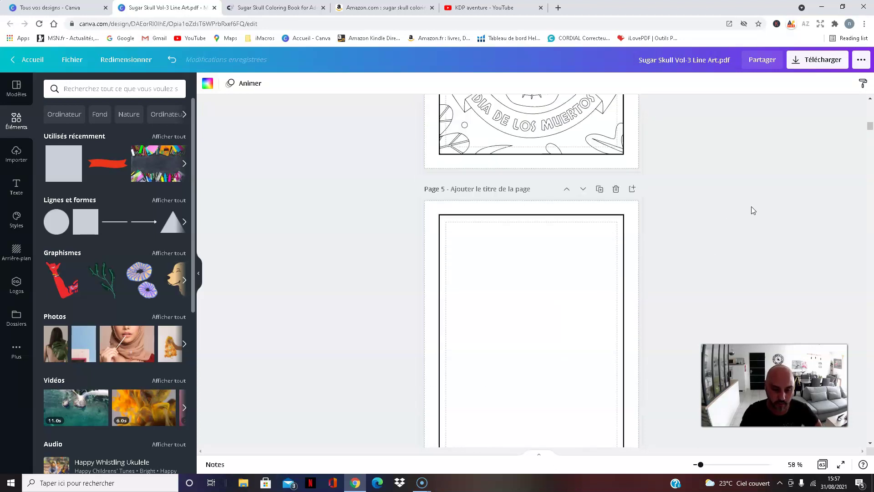
{"action": "left_click", "coordinate": [600, 237]}
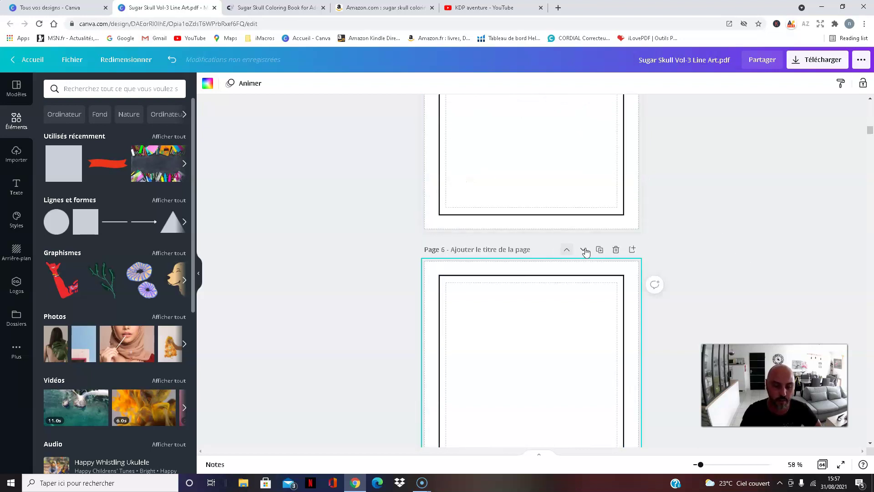
{"action": "left_click", "coordinate": [567, 250]}
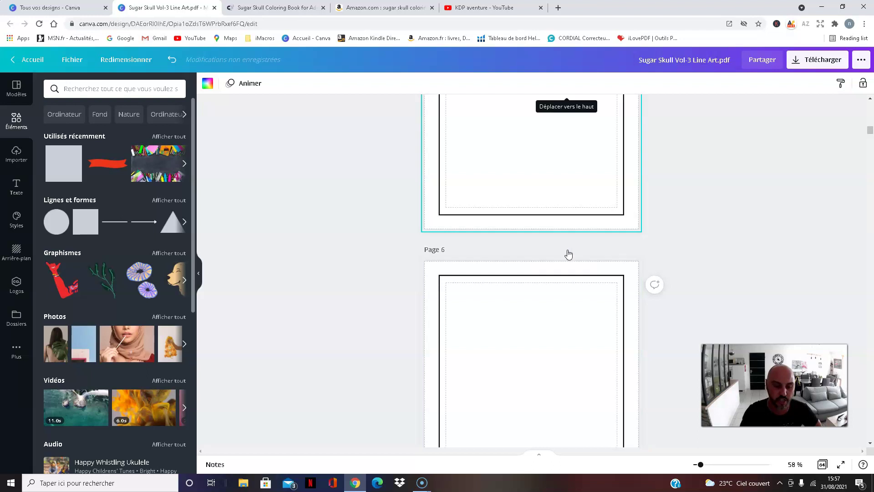
{"action": "left_click", "coordinate": [567, 251]}
{"action": "scroll", "coordinate": [648, 314], "scroll_direction": "up", "scroll_amount": 5}
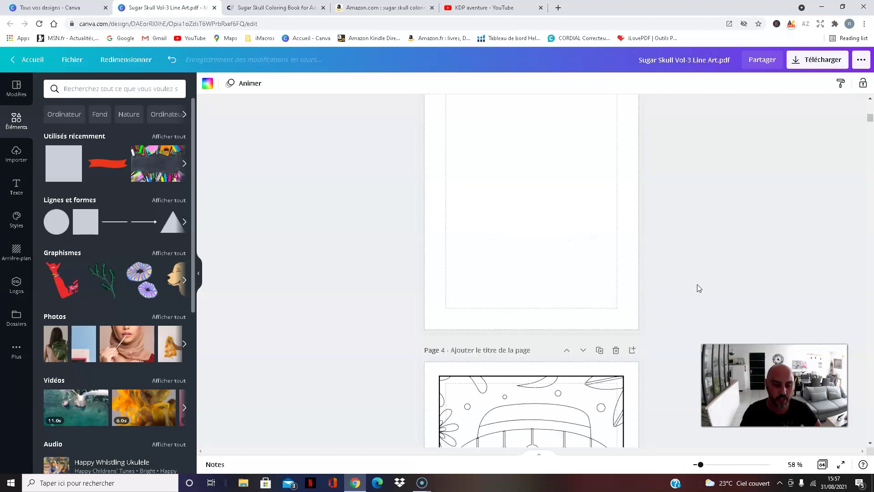
{"action": "scroll", "coordinate": [686, 305], "scroll_direction": "down", "scroll_amount": 3}
{"action": "scroll", "coordinate": [687, 301], "scroll_direction": "down", "scroll_amount": 7}
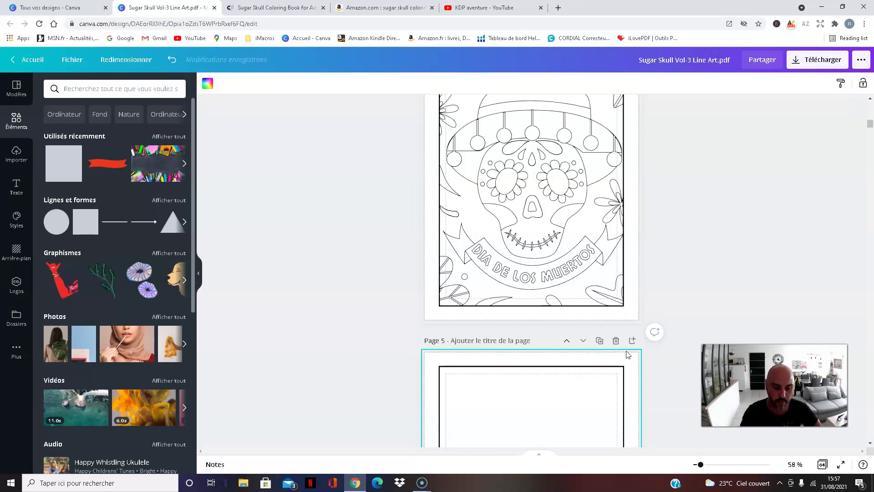
{"action": "left_click", "coordinate": [568, 296]}
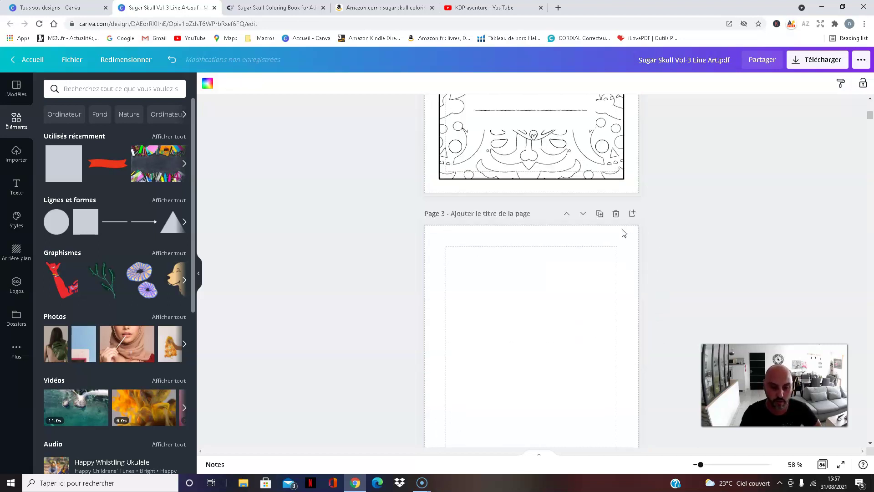
Delete the unframed blank page 3 and check the order of the pages through page 5
{"action": "left_click", "coordinate": [616, 215]}
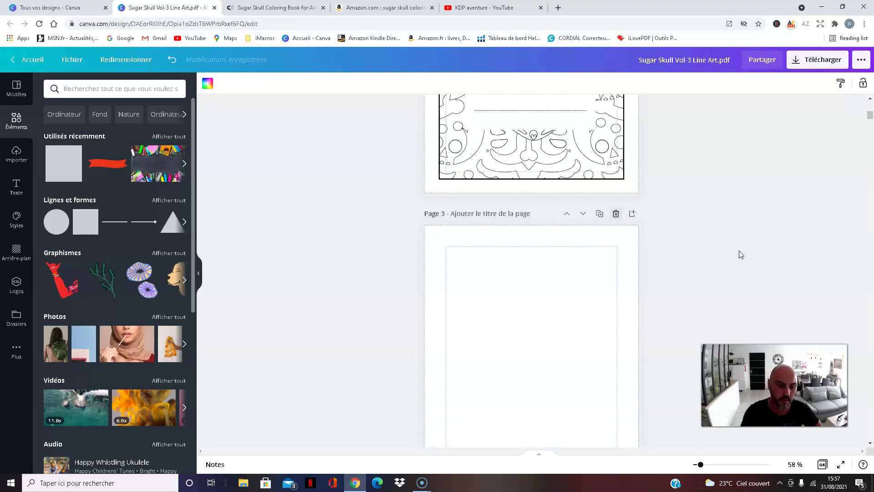
{"action": "scroll", "coordinate": [724, 246], "scroll_direction": "down", "scroll_amount": 3}
{"action": "scroll", "coordinate": [717, 239], "scroll_direction": "down", "scroll_amount": 5}
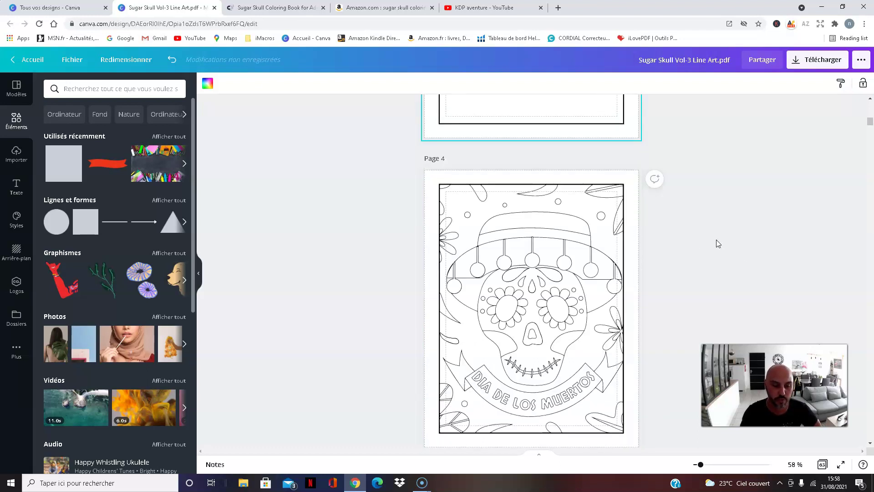
{"action": "scroll", "coordinate": [717, 248], "scroll_direction": "down", "scroll_amount": 4}
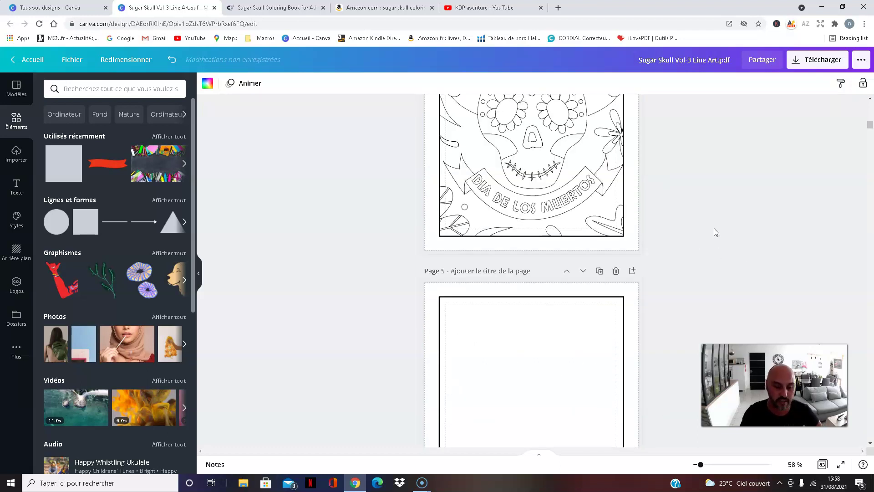
{"action": "scroll", "coordinate": [714, 228], "scroll_direction": "down", "scroll_amount": 3}
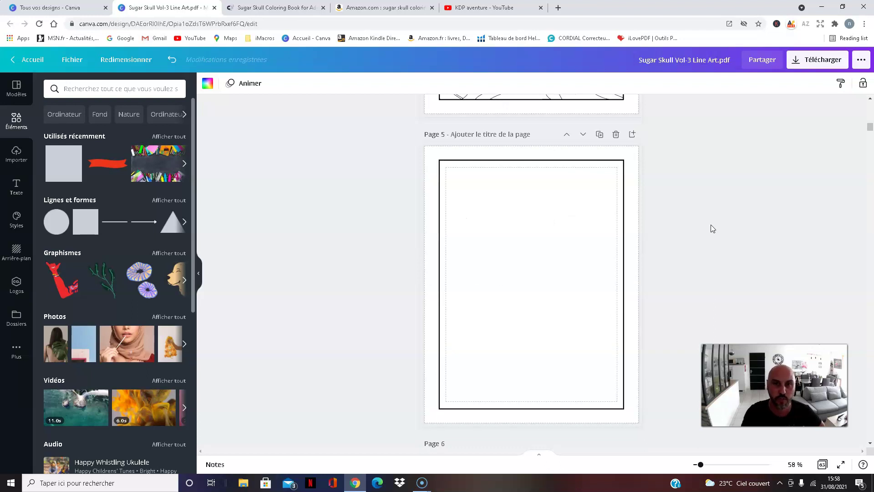
{"action": "scroll", "coordinate": [704, 244], "scroll_direction": "up", "scroll_amount": 4}
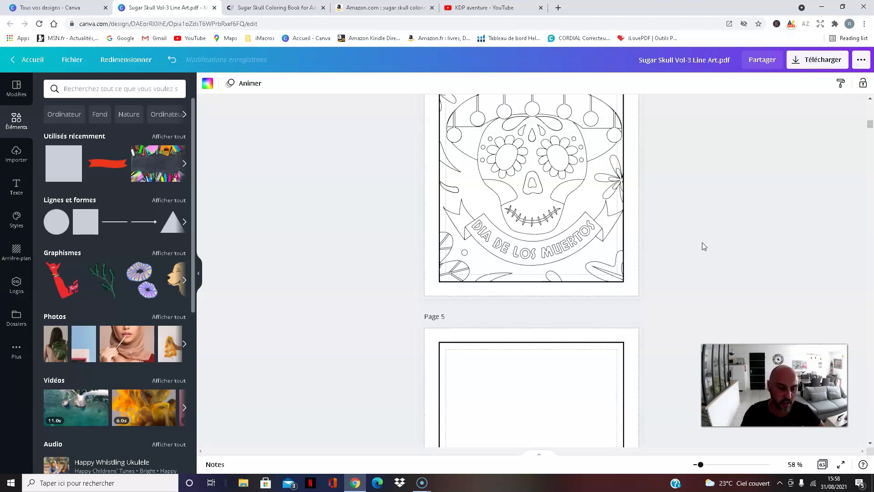
{"action": "scroll", "coordinate": [701, 255], "scroll_direction": "up", "scroll_amount": 2}
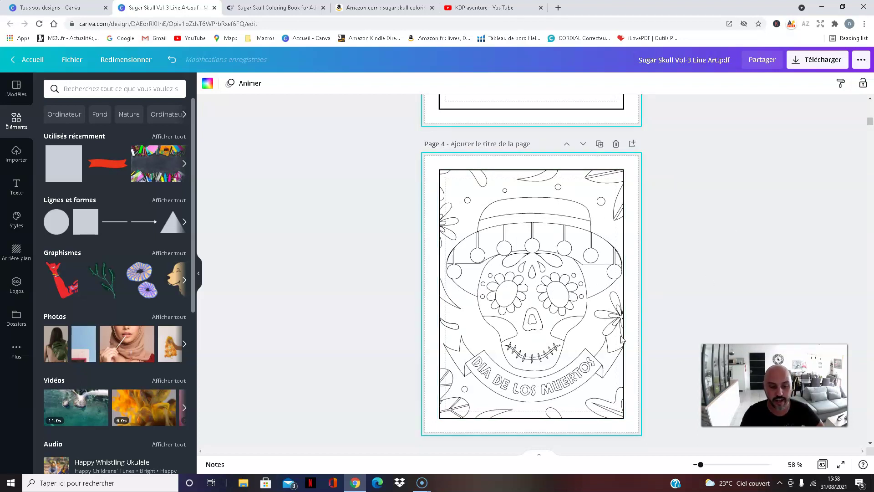
{"action": "left_click", "coordinate": [717, 266]}
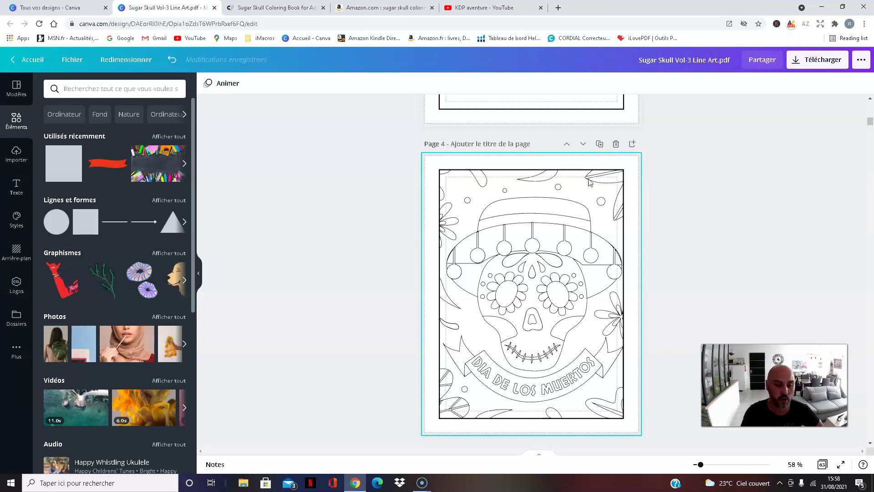
Search the elements library for "halloween"
{"action": "left_click", "coordinate": [122, 90]}
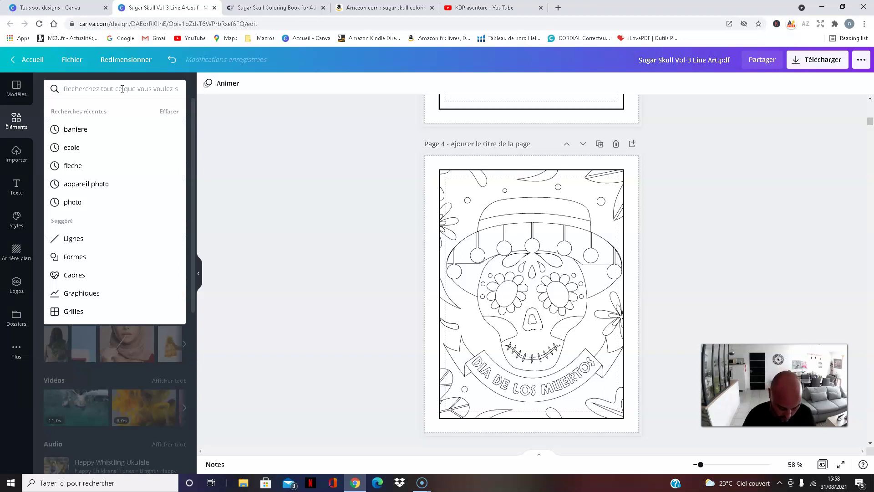
{"action": "type", "text": "hallowee"}
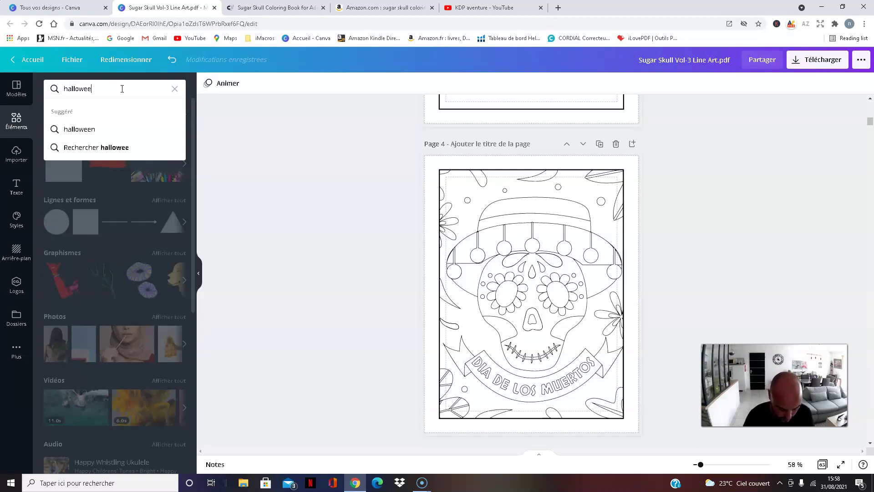
{"action": "type", "text": "n"}
{"action": "key", "text": "Return"}
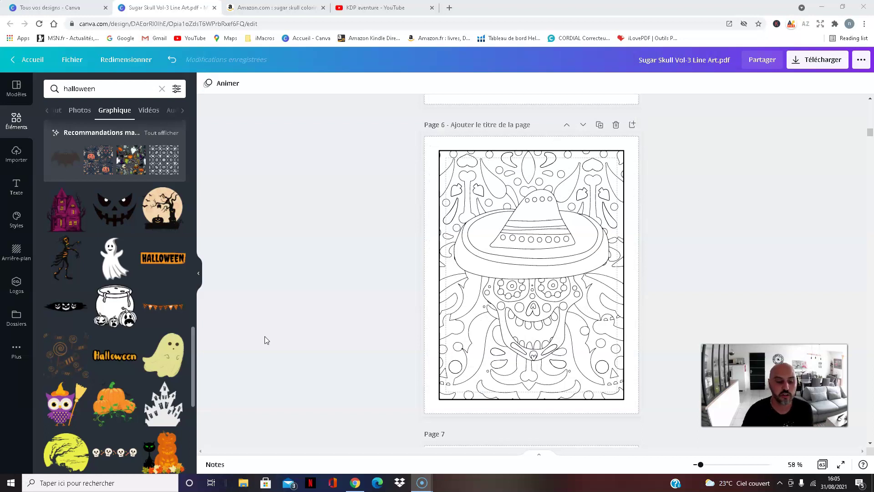
Paste the copied outlined text "UN BONBON OU UN SORT?" onto the sombrero skull drawing on page 6
{"action": "left_click", "coordinate": [545, 287]}
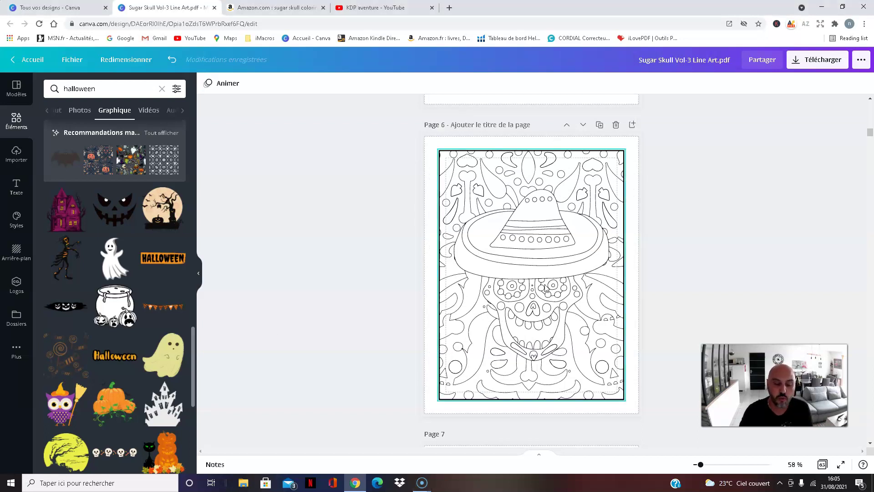
{"action": "key", "text": "ctrl+v"}
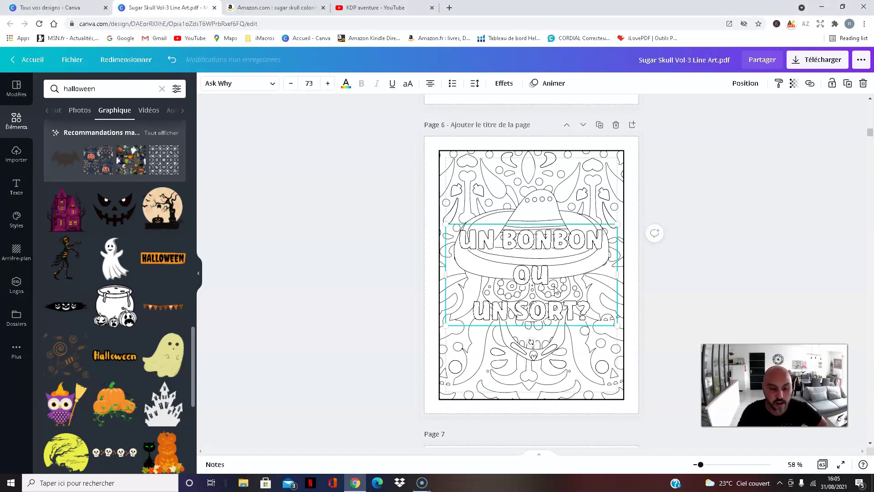
{"action": "left_click", "coordinate": [679, 293]}
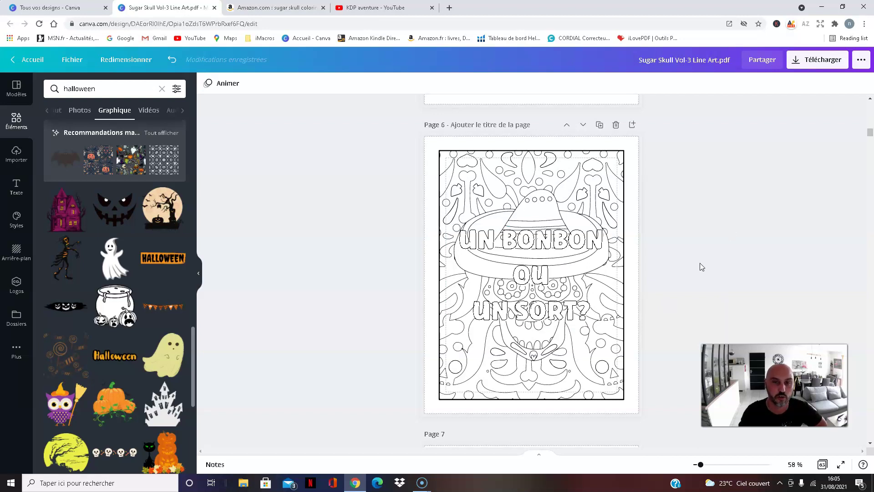
Try a greater thickness for the Biseautage effect on the "UN BONBON OU UN SORT?" text and set it back to 18
{"action": "left_click", "coordinate": [587, 247]}
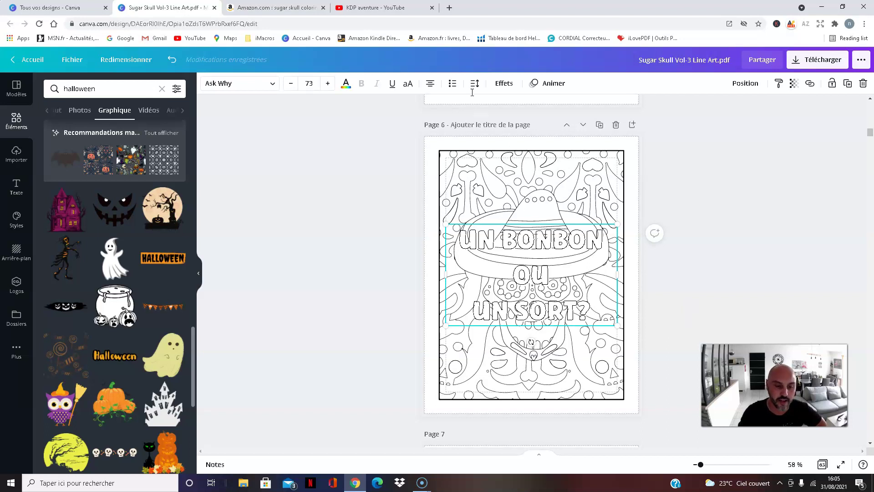
{"action": "left_click", "coordinate": [507, 88]}
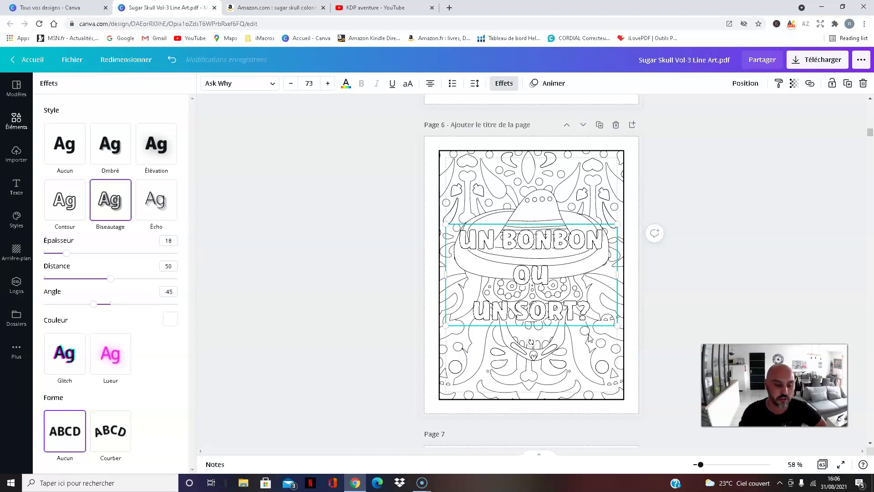
{"action": "left_click", "coordinate": [102, 253]}
{"action": "left_click_drag", "start_coordinate": [135, 255], "coordinate": [66, 259]}
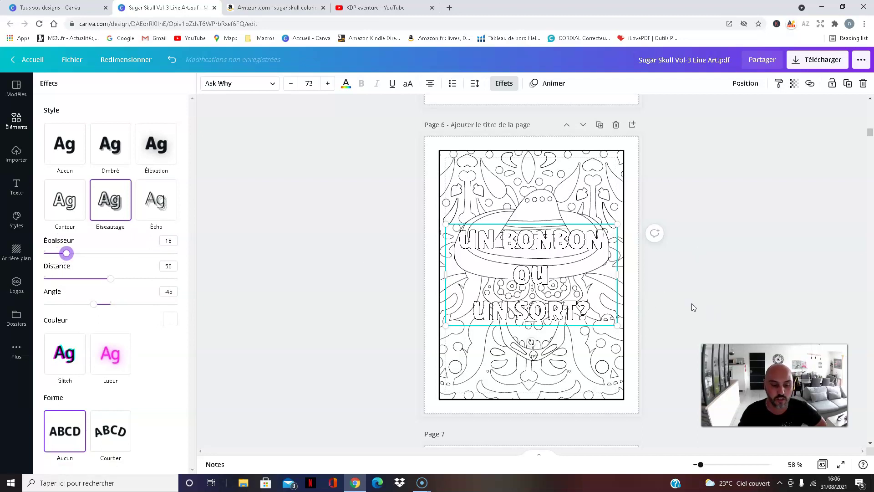
Leave the text effects and swap the skull drawings on pages 50 and 52 in the page overview
{"action": "key", "text": "Escape"}
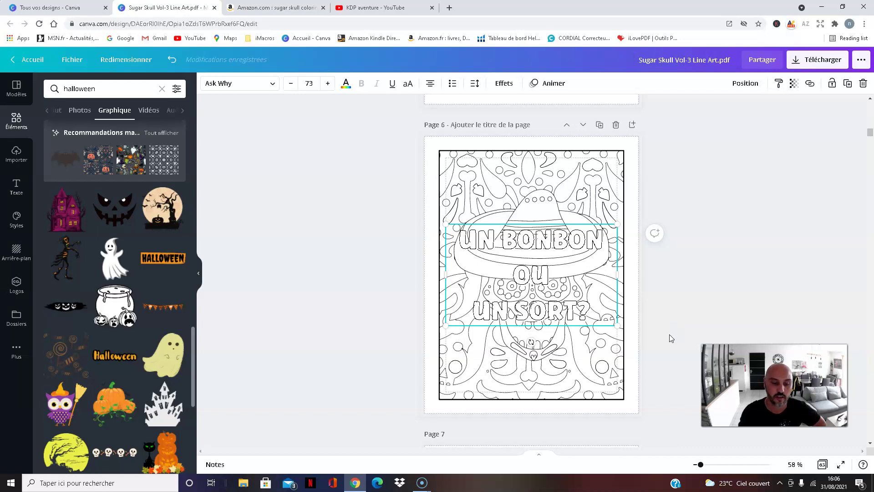
{"action": "left_click", "coordinate": [658, 380]}
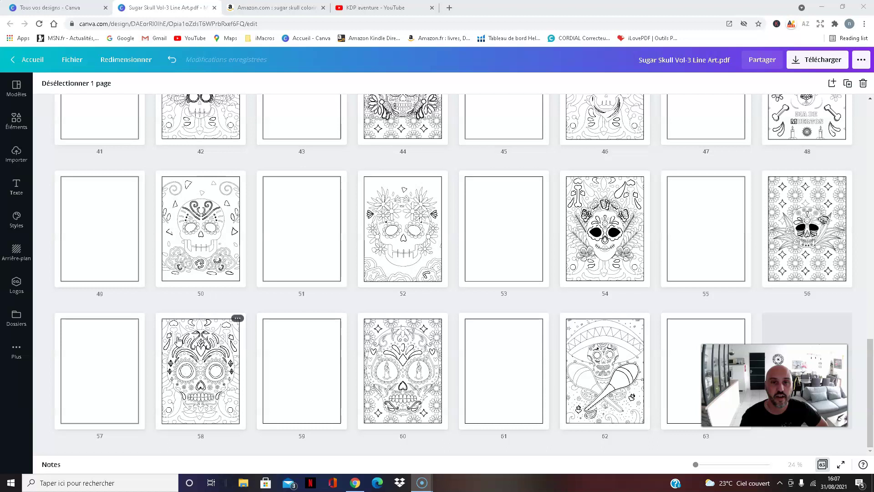
{"action": "left_click_drag", "start_coordinate": [305, 239], "coordinate": [156, 238]}
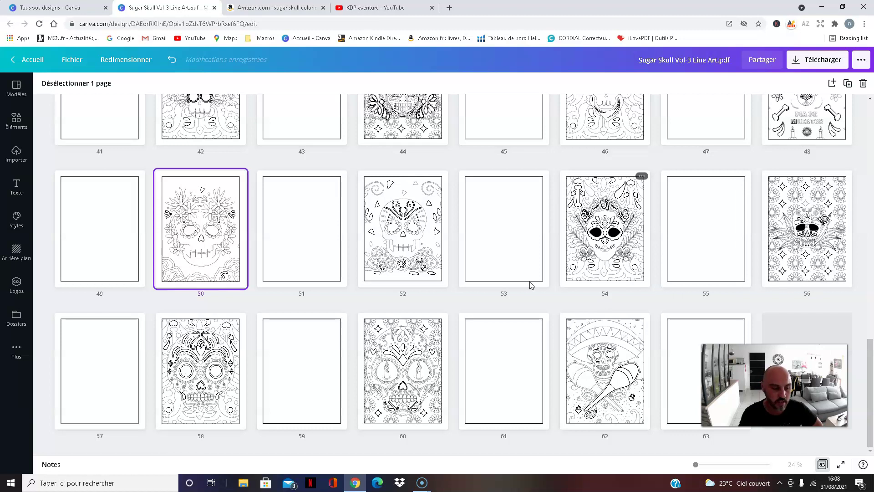
Swap the candle-eyed skull on page 60 with the maracas skull on page 62, keeping blank page 61 between them
{"action": "left_click", "coordinate": [412, 377]}
{"action": "mouse_move", "coordinate": [411, 377]}
{"action": "left_mouse_down"}
{"action": "mouse_move", "coordinate": [484, 347]}
{"action": "mouse_move", "coordinate": [558, 343]}
{"action": "mouse_move", "coordinate": [599, 352]}
{"action": "mouse_move", "coordinate": [569, 412]}
{"action": "mouse_move", "coordinate": [552, 411]}
{"action": "left_mouse_up"}
{"action": "left_click_drag", "start_coordinate": [566, 380], "coordinate": [619, 390]}
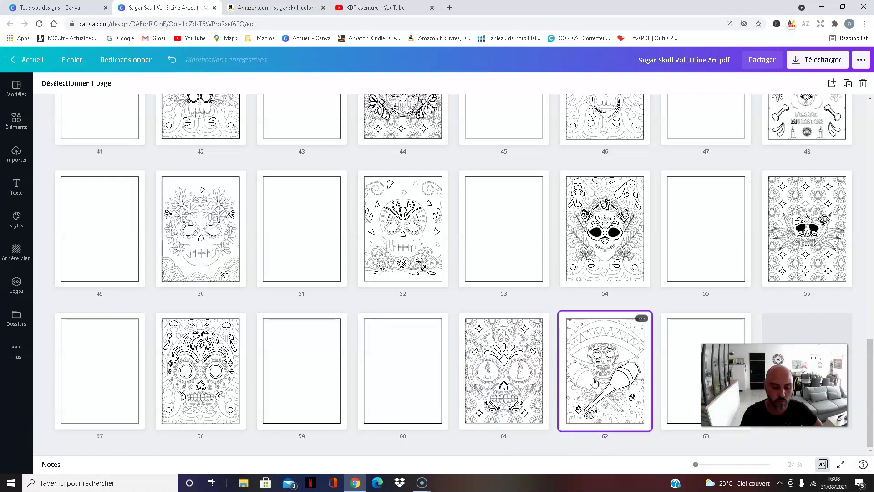
{"action": "left_click_drag", "start_coordinate": [394, 390], "coordinate": [465, 371]}
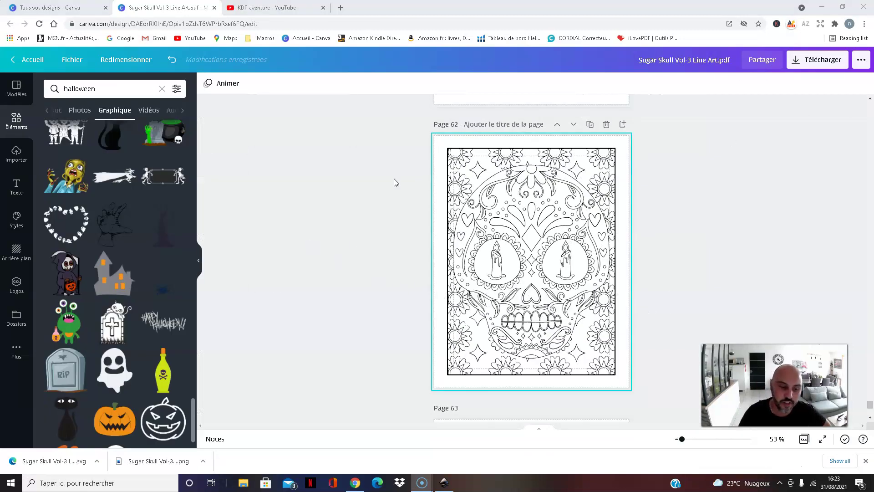
Choose SVG as the download file type for the coloring book pages
{"action": "left_click", "coordinate": [825, 66]}
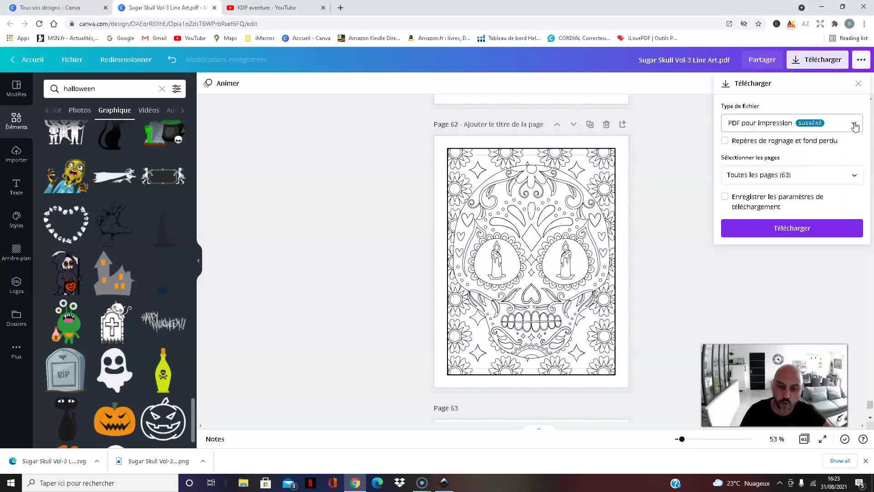
{"action": "left_click", "coordinate": [855, 127]}
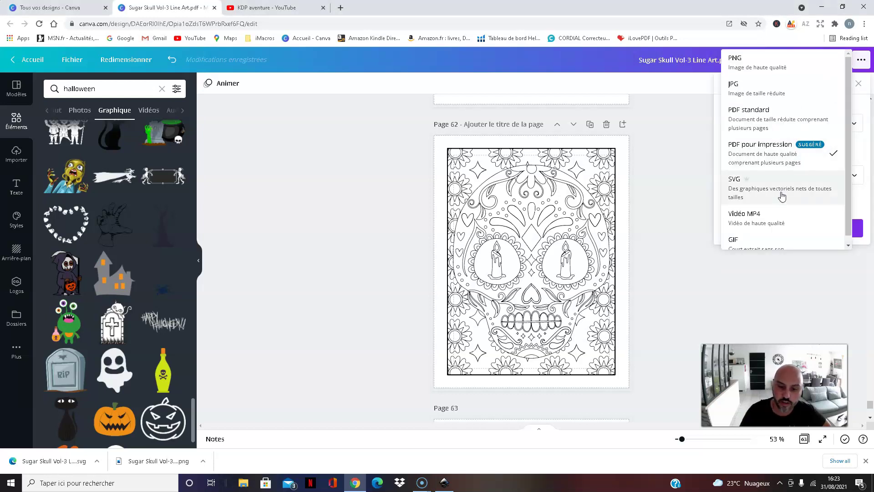
{"action": "left_click", "coordinate": [782, 196]}
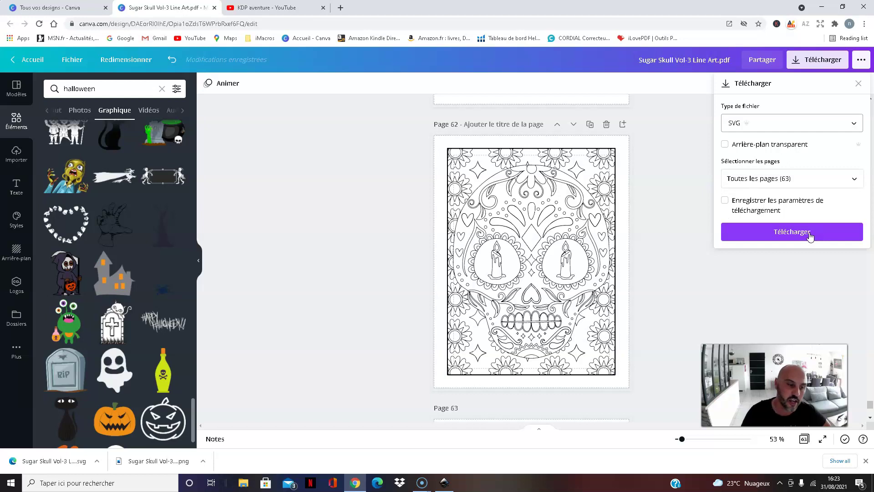
Switch to Inkscape and group all the objects of the imported candle-eyed skull drawing
{"action": "left_click", "coordinate": [444, 483]}
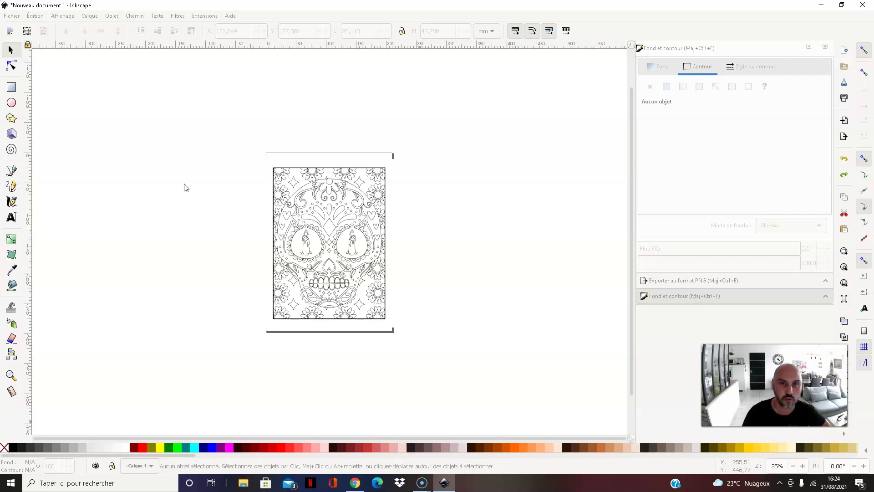
{"action": "left_click", "coordinate": [217, 146]}
{"action": "left_click_drag", "start_coordinate": [234, 141], "coordinate": [454, 341]}
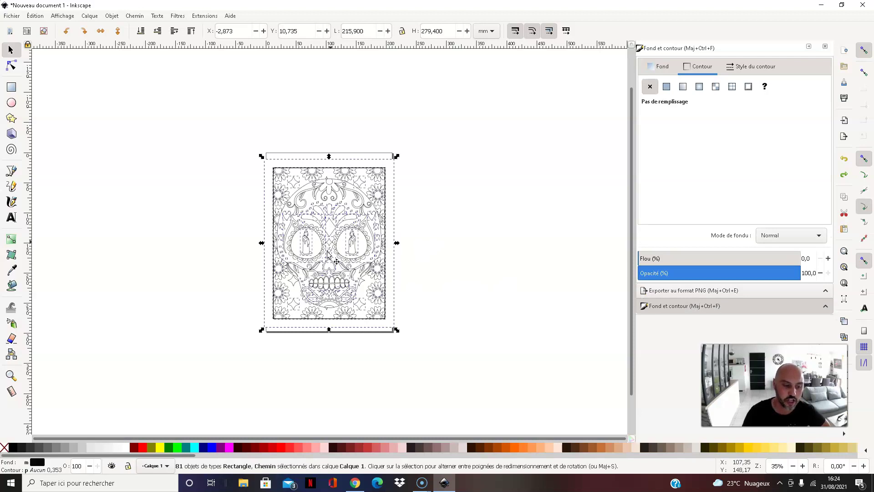
{"action": "right_click", "coordinate": [351, 241]}
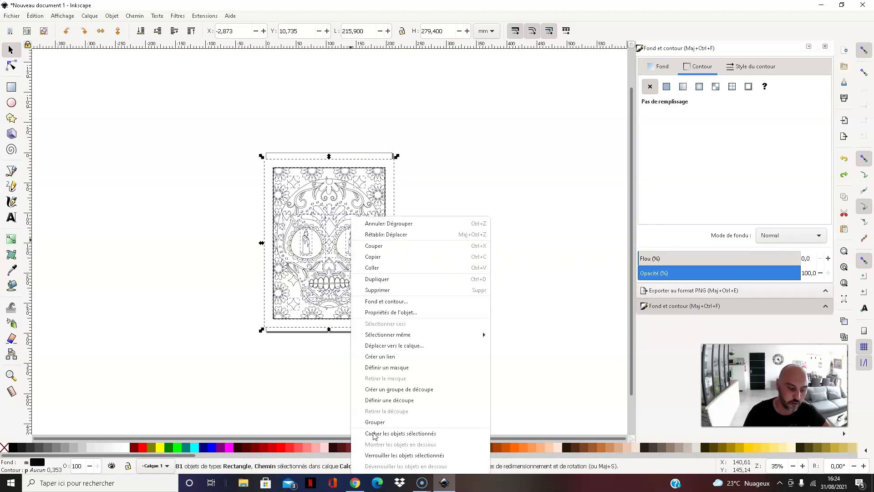
{"action": "left_click", "coordinate": [384, 421]}
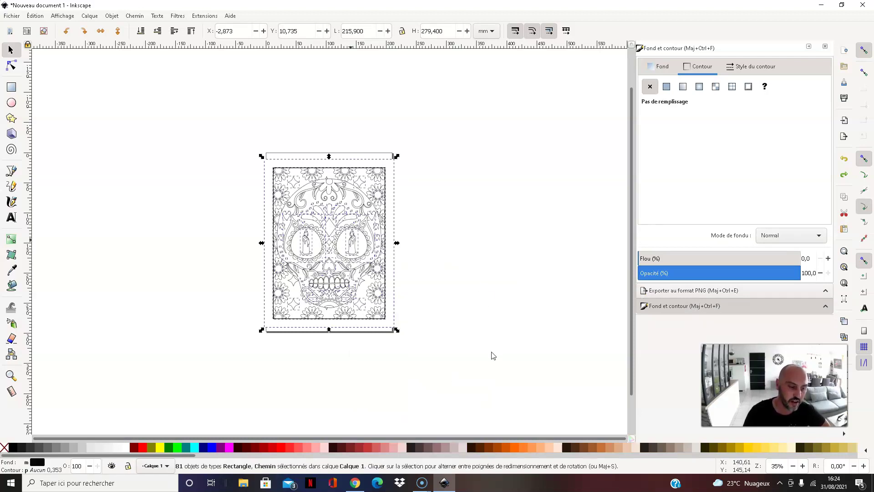
{"action": "left_click", "coordinate": [519, 330]}
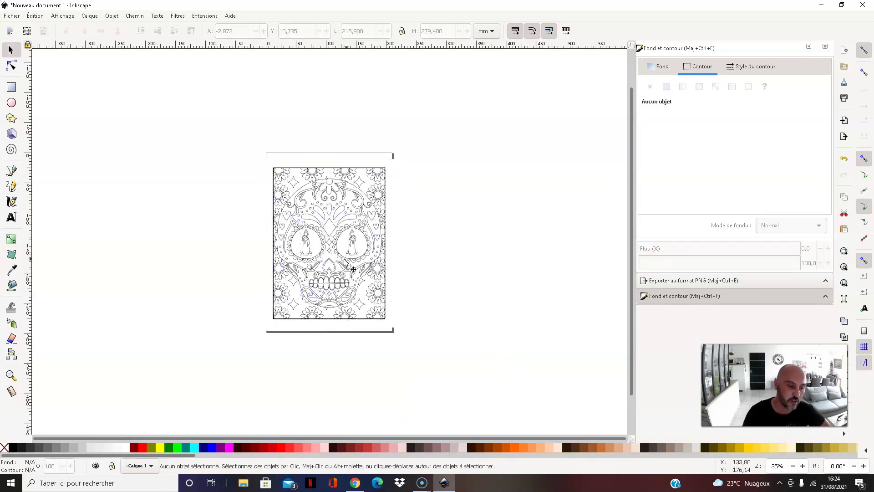
Move the grouped skull drawing to about X -1.361 and Y 1.663 mm on the page and ungroup it
{"action": "left_click_drag", "start_coordinate": [363, 246], "coordinate": [488, 192]}
{"action": "left_click_drag", "start_coordinate": [420, 184], "coordinate": [368, 245]}
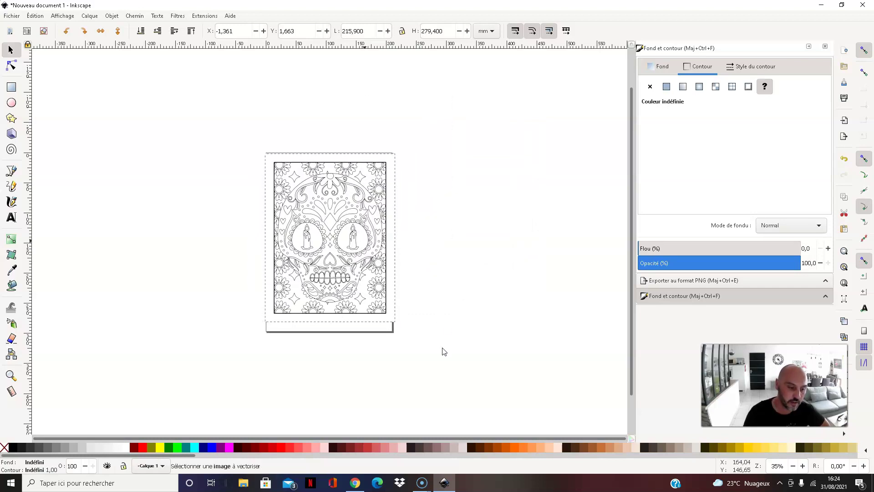
{"action": "left_click", "coordinate": [102, 112]}
{"action": "mouse_move", "coordinate": [238, 134]}
{"action": "left_mouse_down"}
{"action": "mouse_move", "coordinate": [317, 283]}
{"action": "mouse_move", "coordinate": [420, 352]}
{"action": "mouse_move", "coordinate": [431, 316]}
{"action": "left_mouse_up"}
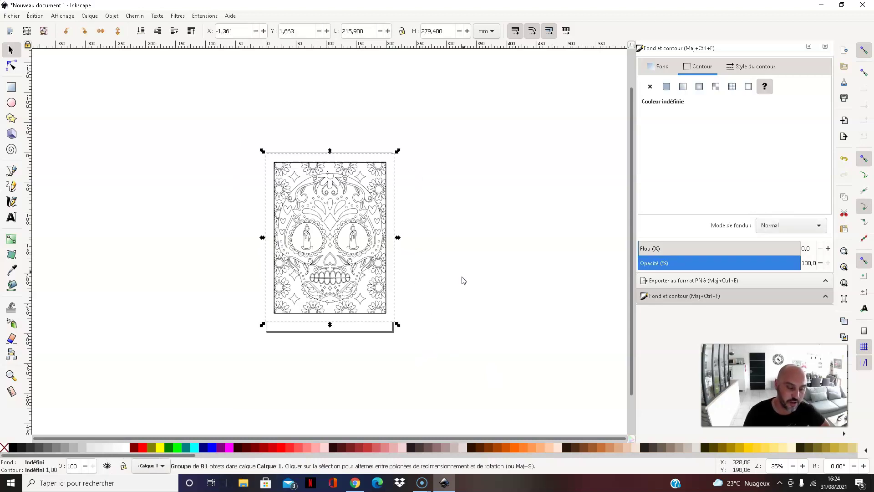
{"action": "right_click", "coordinate": [341, 240]}
{"action": "key", "text": "Escape"}
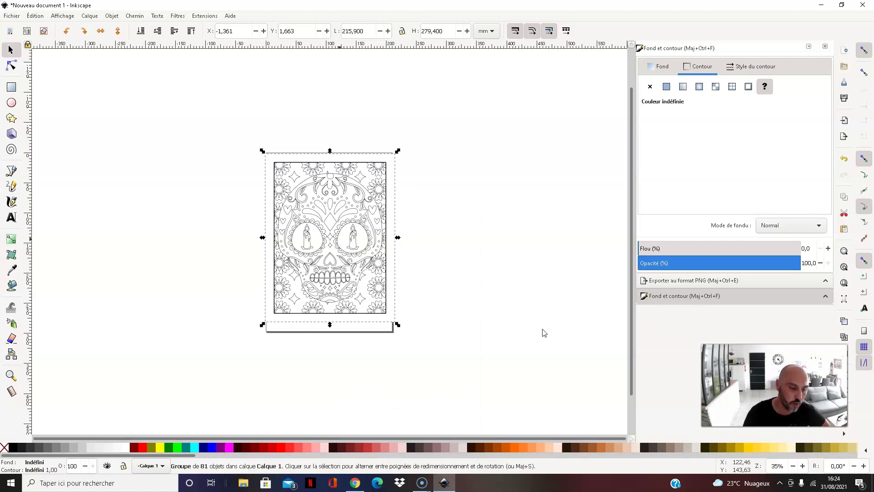
{"action": "left_click", "coordinate": [523, 325]}
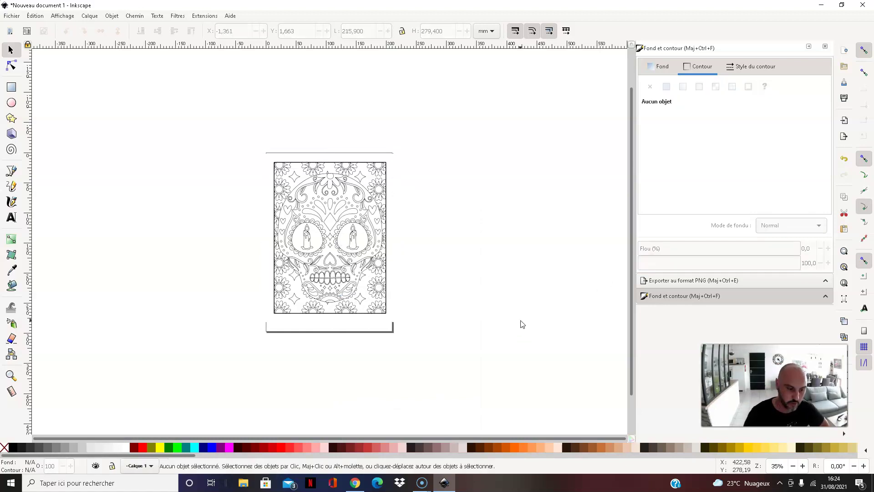
Pull the candle out of the skull's right-hand eye socket and delete it together with its inner flame shape
{"action": "key", "text": "plus"}
{"action": "key", "text": "plus"}
{"action": "key", "text": "plus"}
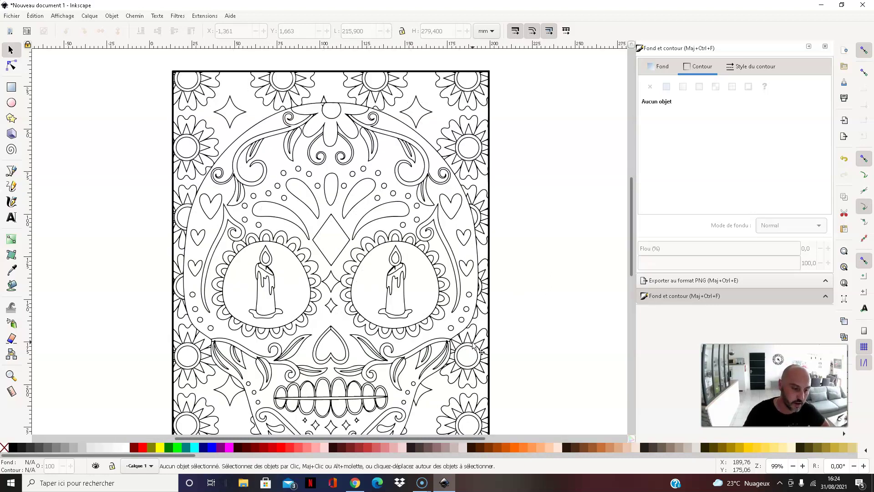
{"action": "scroll", "coordinate": [573, 315], "scroll_direction": "down", "scroll_amount": 2}
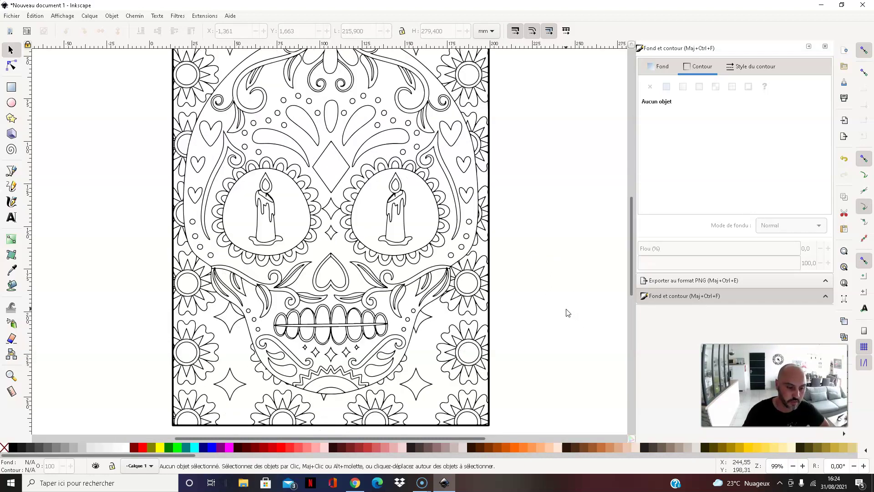
{"action": "left_click", "coordinate": [393, 222]}
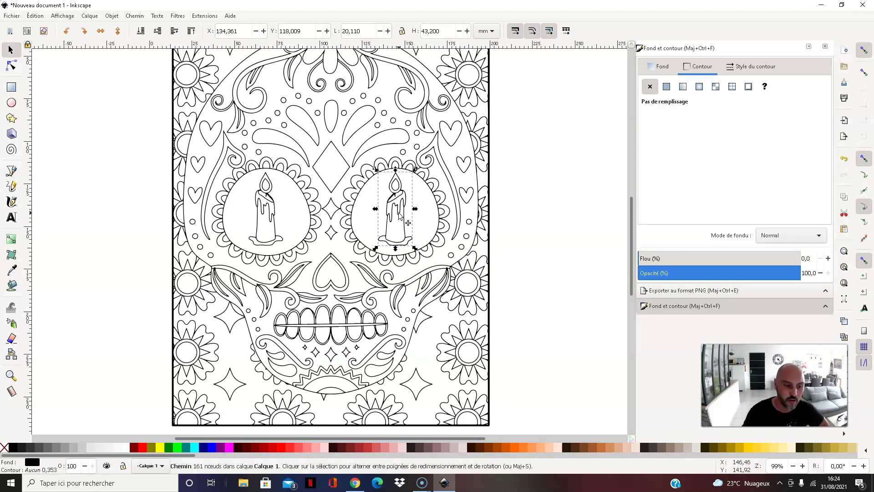
{"action": "left_click_drag", "start_coordinate": [400, 216], "coordinate": [577, 247]}
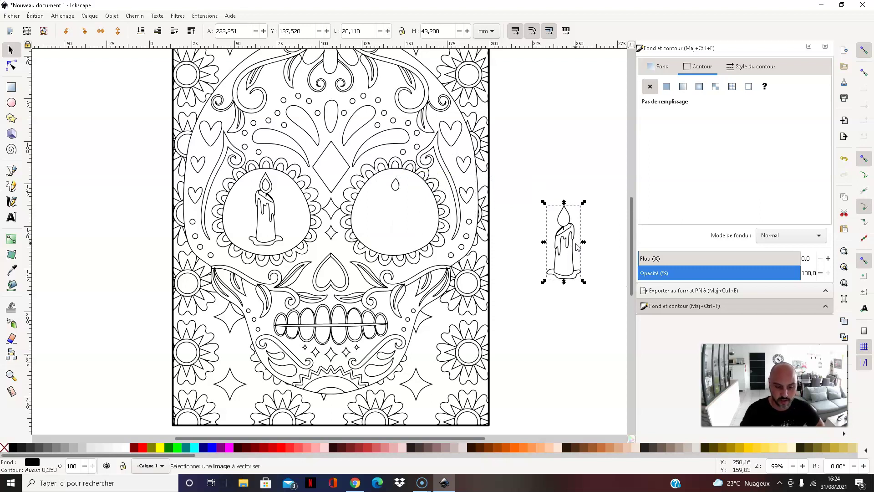
{"action": "left_click", "coordinate": [527, 250]}
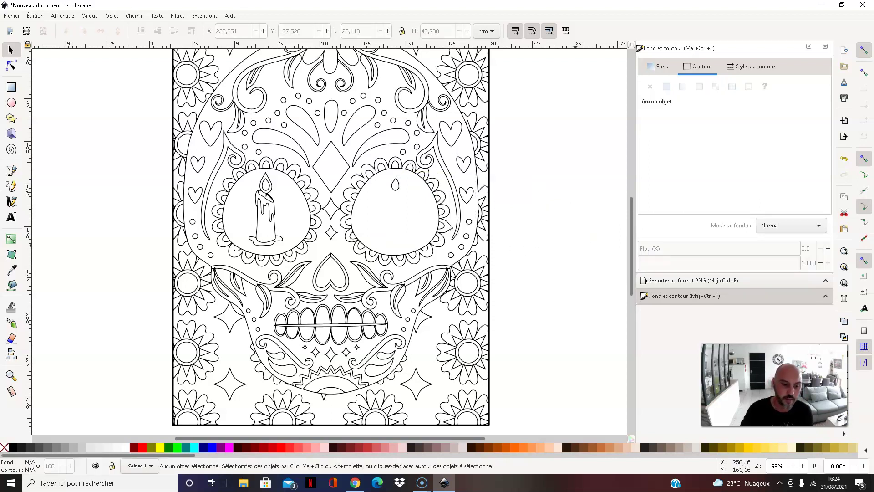
{"action": "left_click", "coordinate": [395, 184]}
{"action": "key", "text": "Delete"}
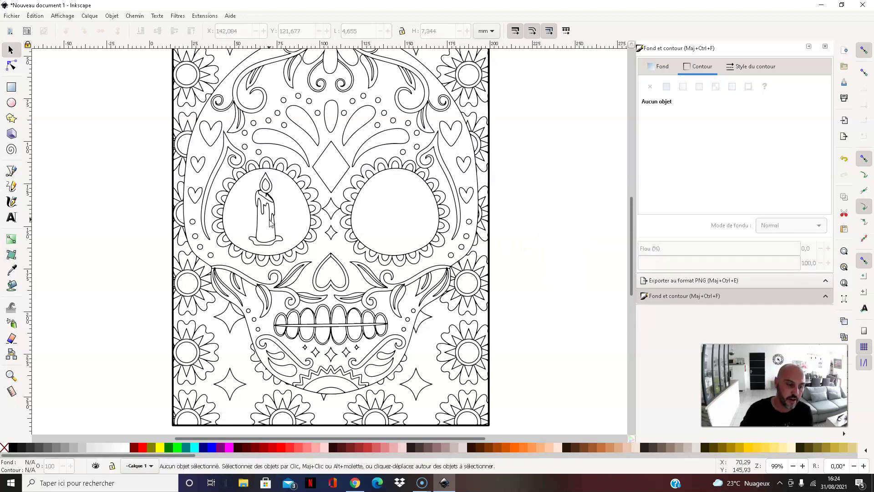
Delete the candle and its inner flame shape from the skull's left-hand eye socket
{"action": "left_click", "coordinate": [270, 224]}
{"action": "key", "text": "Delete"}
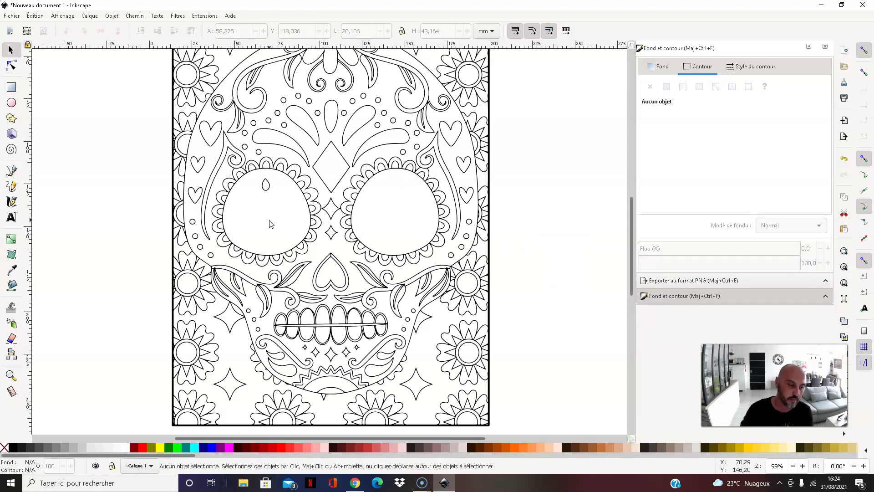
{"action": "left_click", "coordinate": [268, 185]}
{"action": "key", "text": "Delete"}
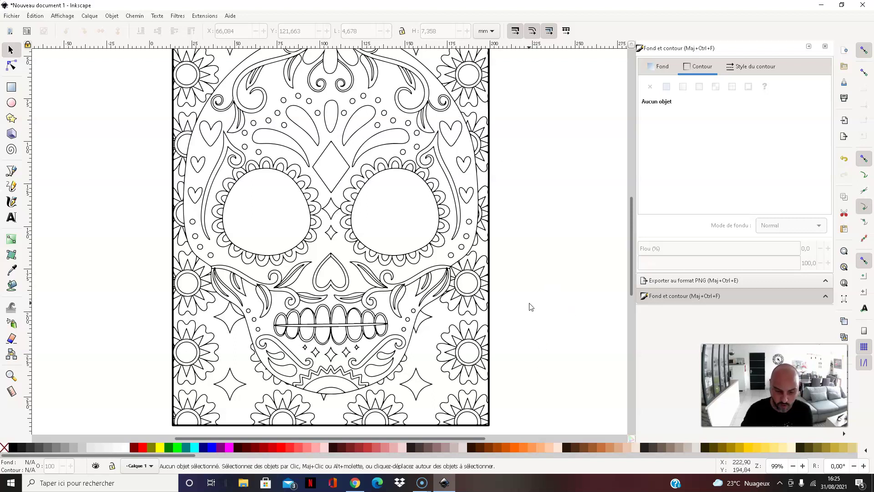
Delete the middle one of the three hearts on each side of the skull
{"action": "scroll", "coordinate": [527, 302], "scroll_direction": "down", "scroll_amount": 1}
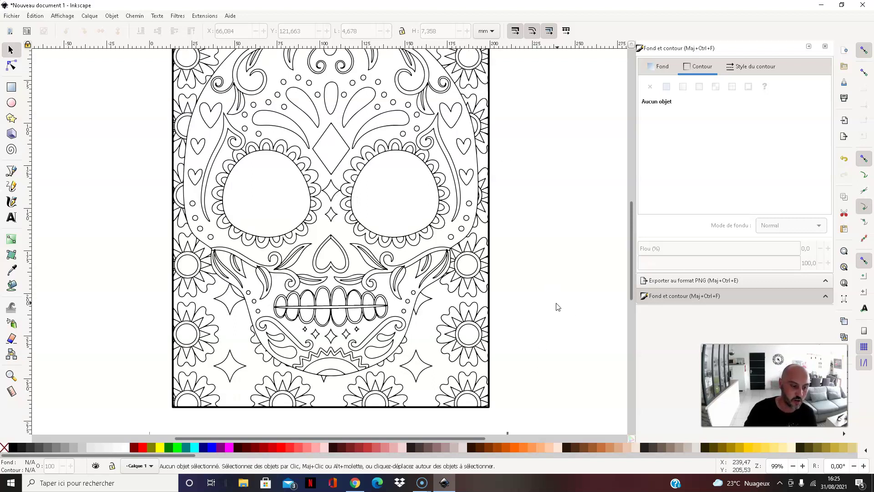
{"action": "scroll", "coordinate": [564, 307], "scroll_direction": "down", "scroll_amount": 1}
{"action": "scroll", "coordinate": [555, 323], "scroll_direction": "down", "scroll_amount": 1}
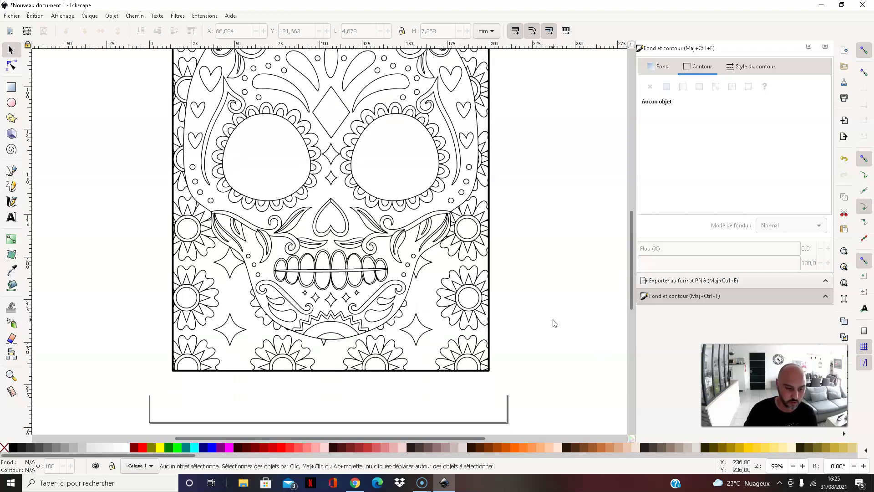
{"action": "scroll", "coordinate": [555, 323], "scroll_direction": "down", "scroll_amount": 3}
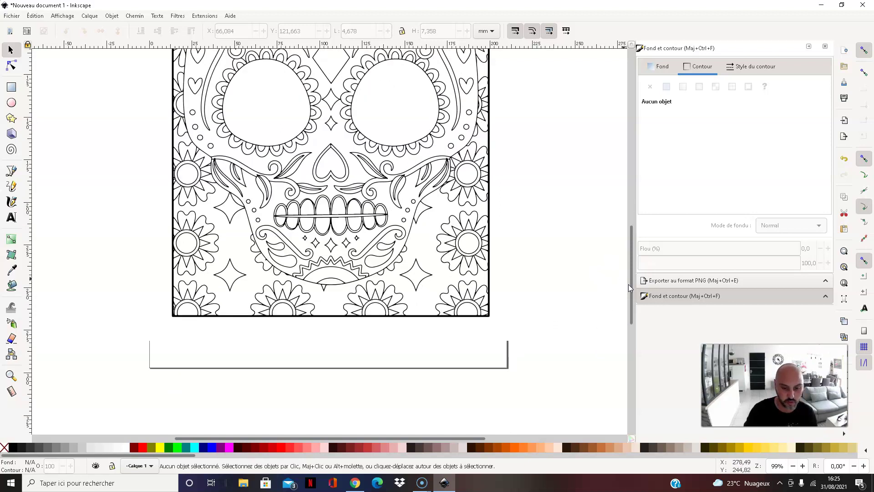
{"action": "left_click_drag", "start_coordinate": [630, 283], "coordinate": [632, 231]}
{"action": "scroll", "coordinate": [632, 231], "scroll_direction": "up", "scroll_amount": 8}
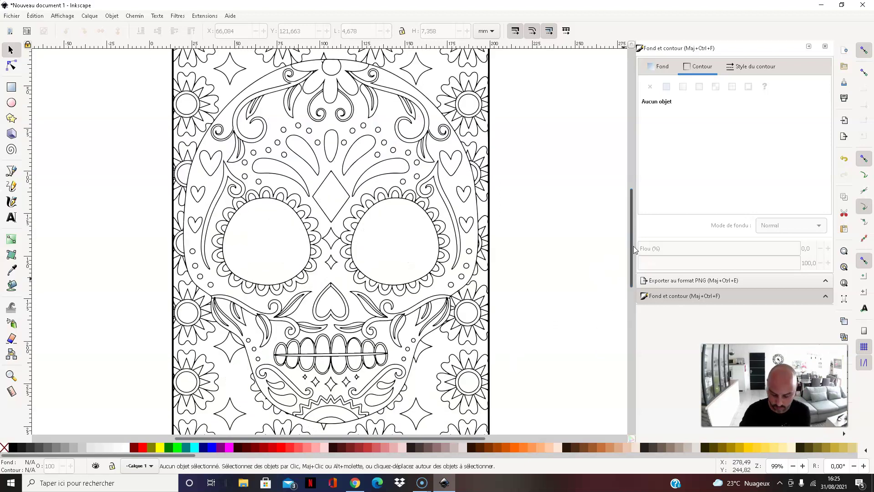
{"action": "key", "text": "minus"}
{"action": "key", "text": "minus"}
{"action": "key", "text": "plus"}
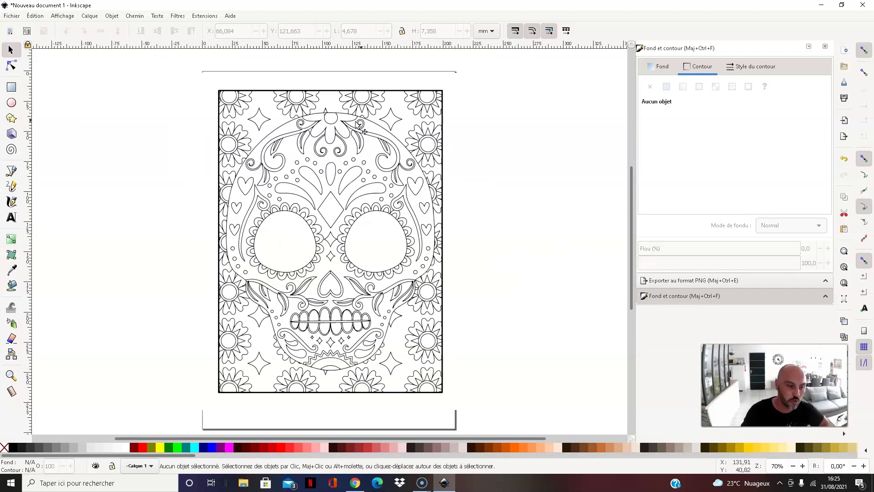
{"action": "left_click", "coordinate": [424, 213]}
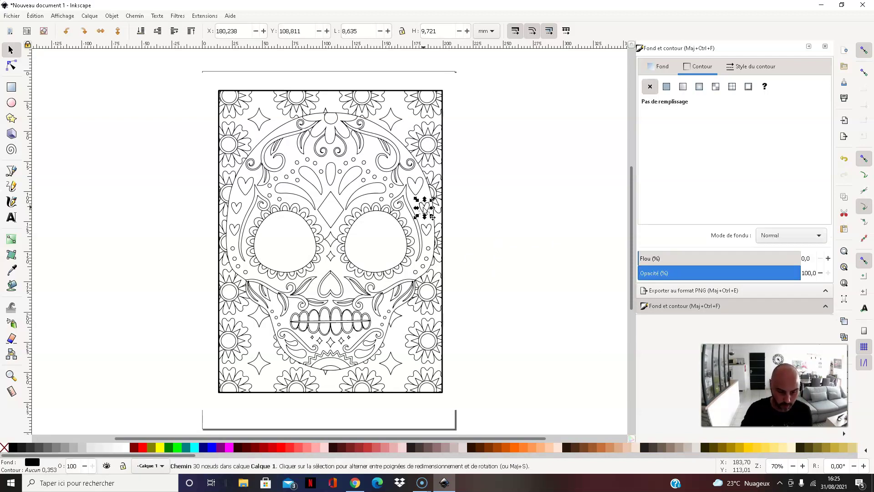
{"action": "key", "text": "Escape"}
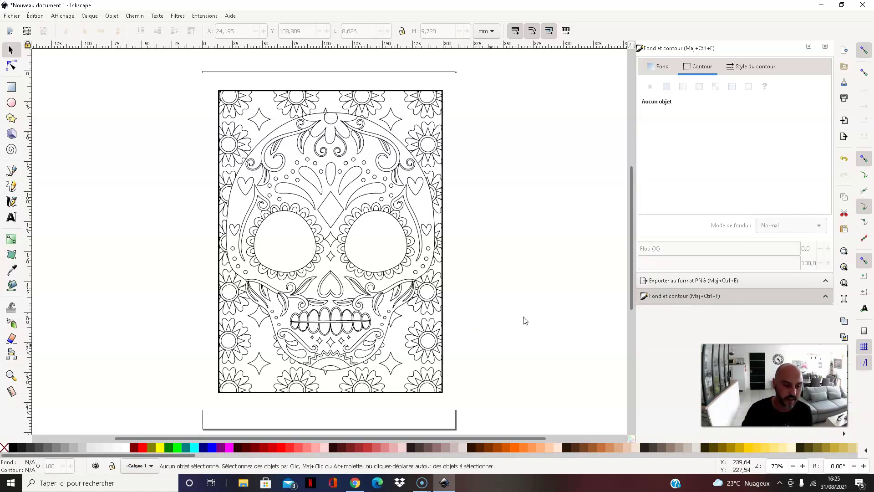
Try to select the diamond shape on the skull's forehead
{"action": "left_click", "coordinate": [333, 215]}
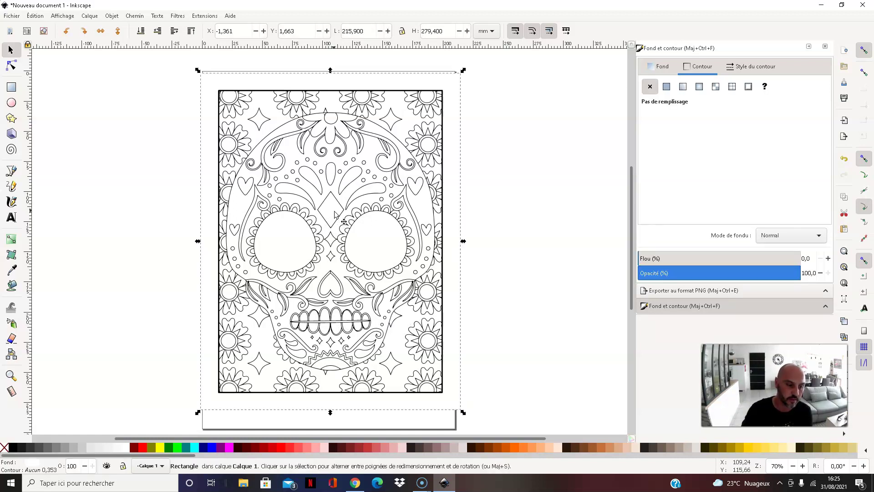
{"action": "left_click", "coordinate": [334, 214]}
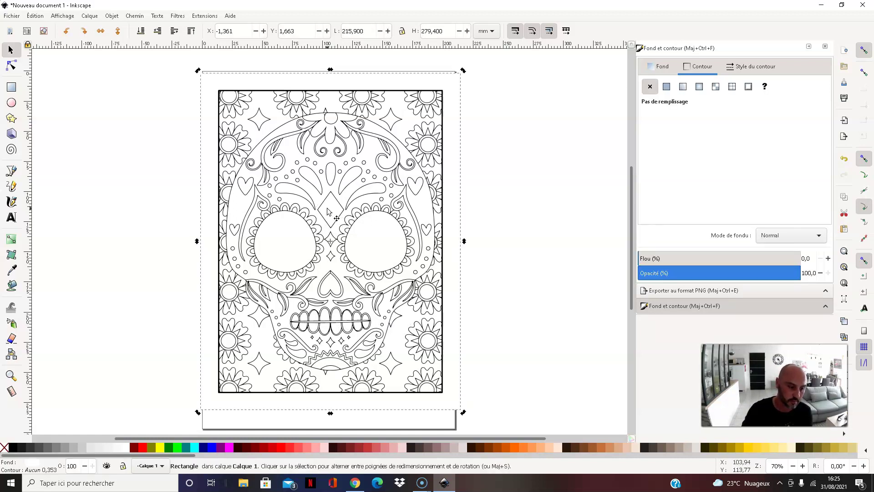
{"action": "left_click", "coordinate": [331, 212]}
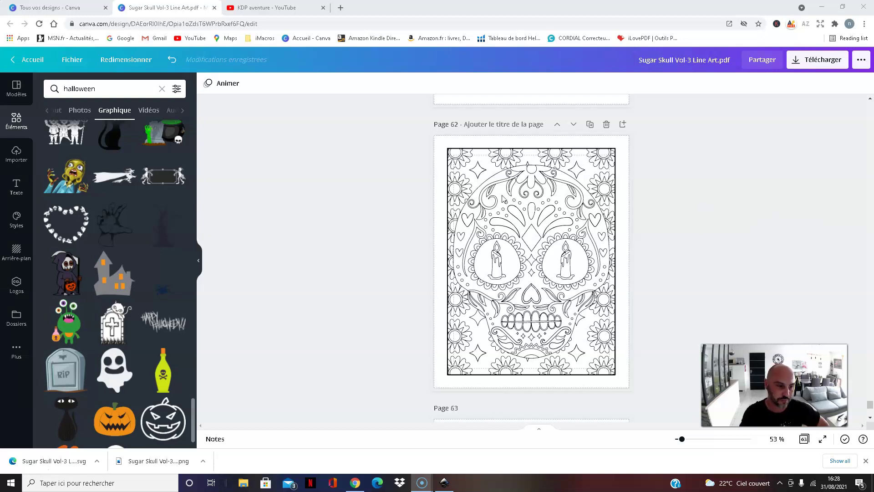
Look back through the coloring book pages in the Canva design, from page 62 to the skull drawing on page 58
{"action": "scroll", "coordinate": [644, 295], "scroll_direction": "up", "scroll_amount": 5}
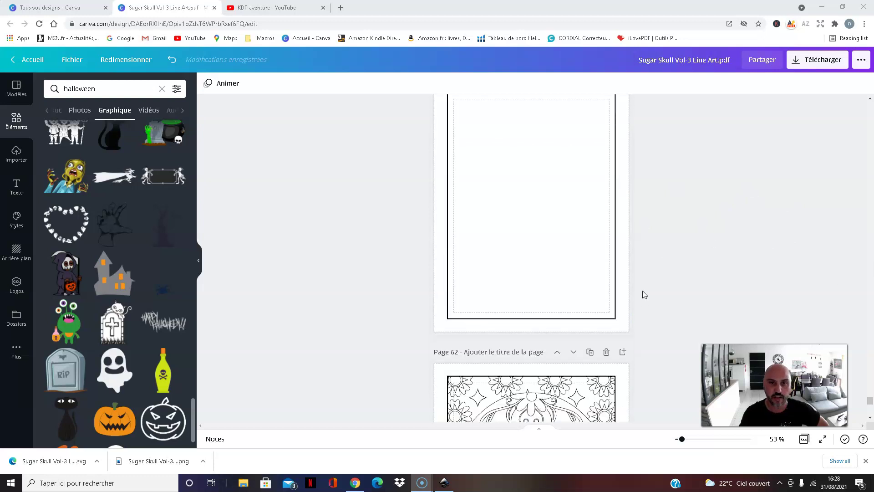
{"action": "scroll", "coordinate": [675, 272], "scroll_direction": "up", "scroll_amount": 1}
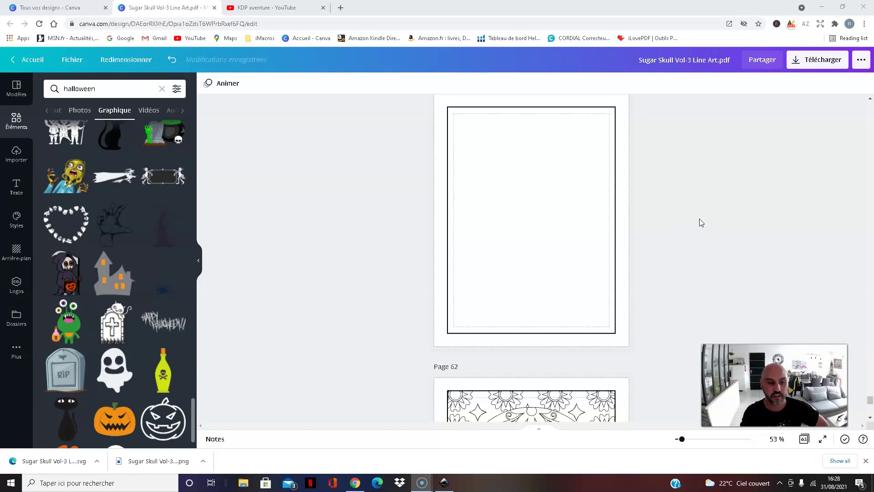
{"action": "scroll", "coordinate": [709, 218], "scroll_direction": "up", "scroll_amount": 10}
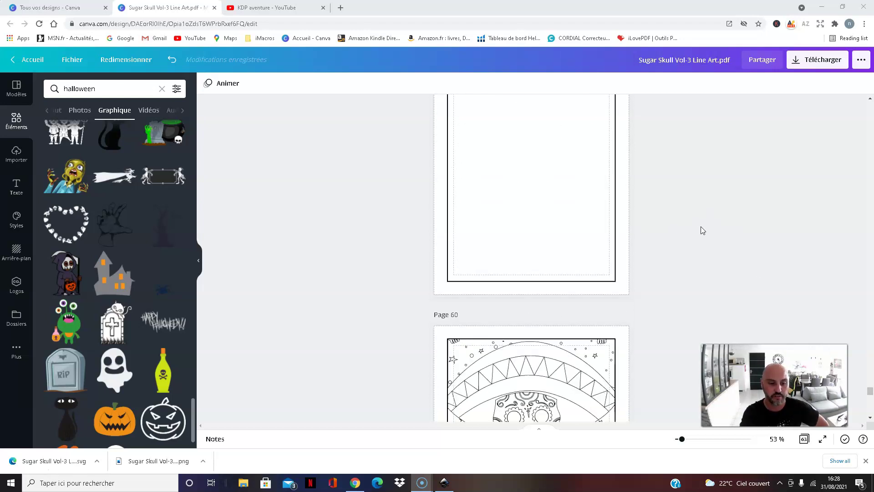
{"action": "scroll", "coordinate": [700, 226], "scroll_direction": "up", "scroll_amount": 3}
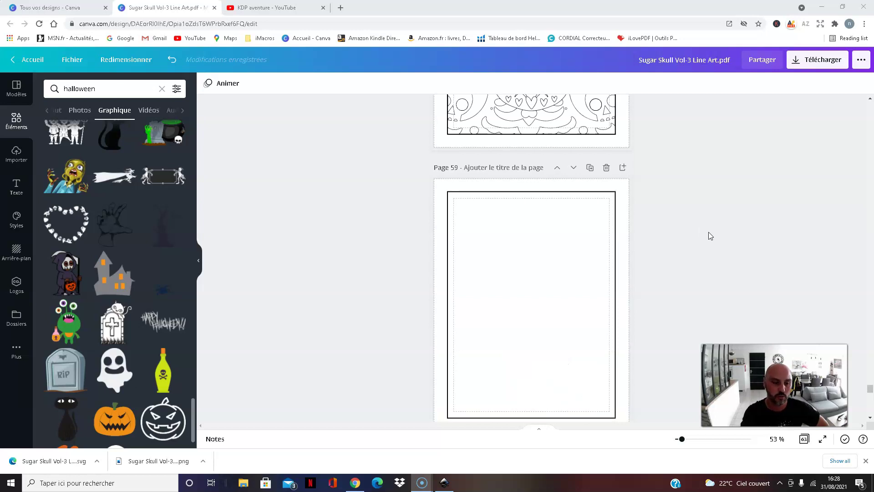
{"action": "scroll", "coordinate": [708, 232], "scroll_direction": "up", "scroll_amount": 6}
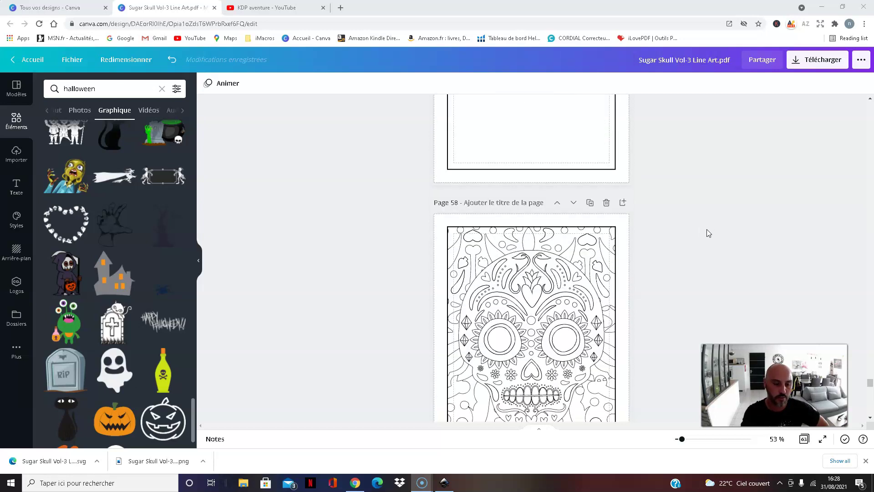
{"action": "scroll", "coordinate": [706, 230], "scroll_direction": "down", "scroll_amount": 1}
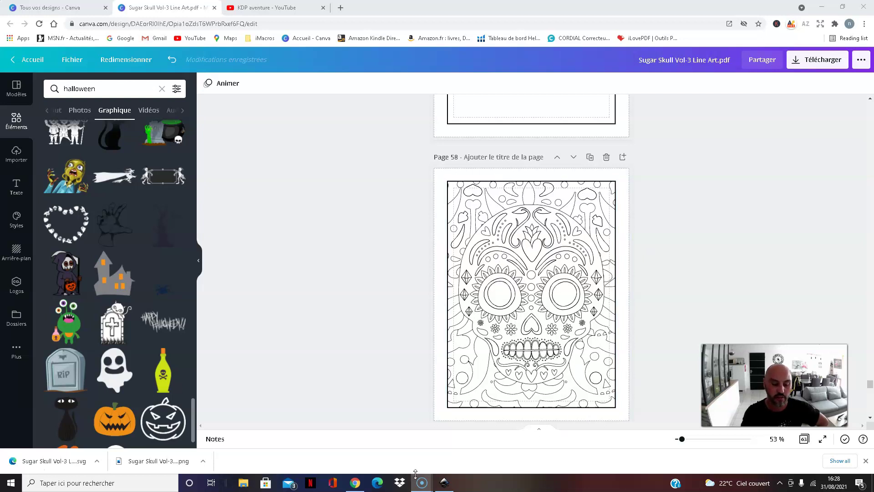
Switch to Inkscape and deselect the rectangle around the customized skull drawing
{"action": "left_click", "coordinate": [445, 483]}
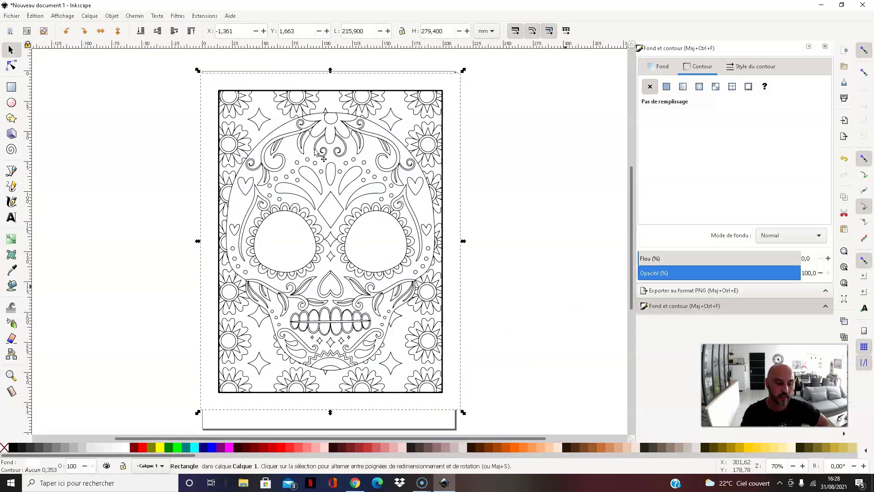
{"action": "key", "text": "Escape"}
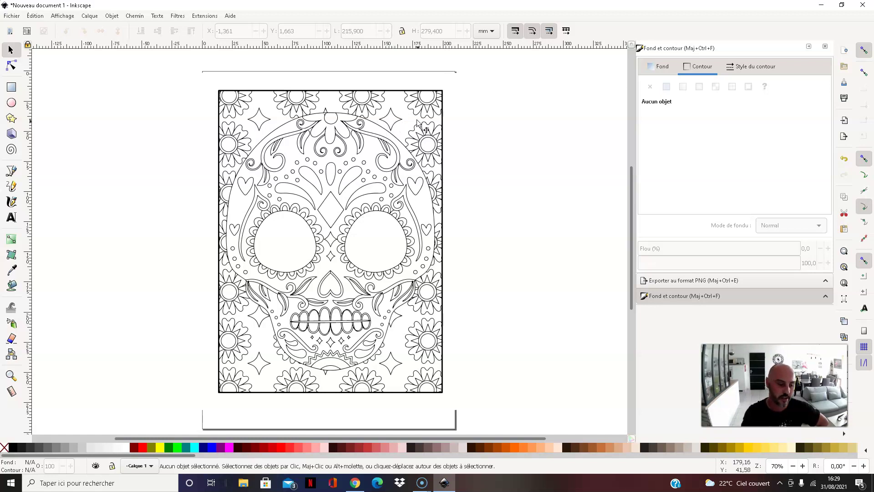
Switch to the browser and look through the uploaded videos on the KDP aventure YouTube channel
{"action": "left_click", "coordinate": [358, 486]}
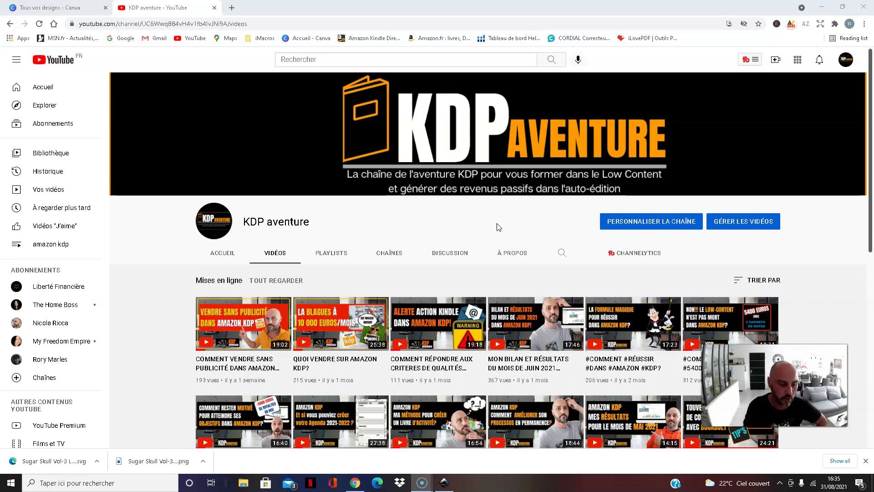
{"action": "scroll", "coordinate": [512, 255], "scroll_direction": "down", "scroll_amount": 5}
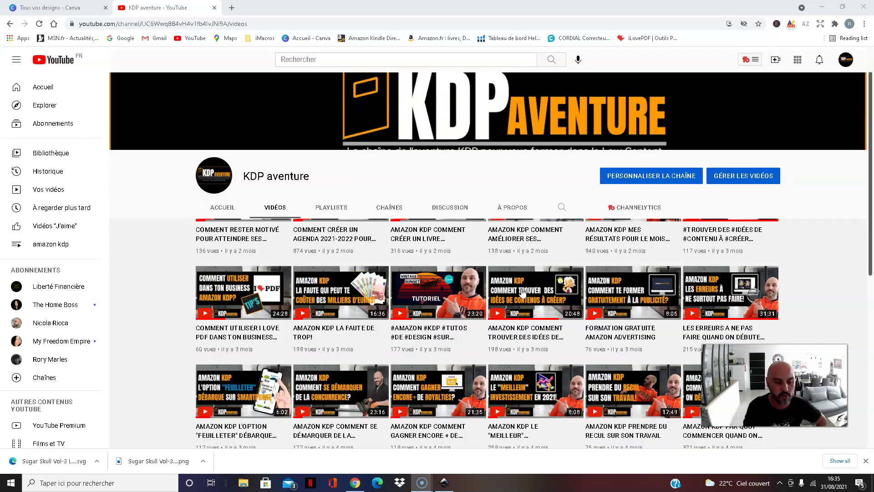
{"action": "scroll", "coordinate": [517, 223], "scroll_direction": "up", "scroll_amount": 3}
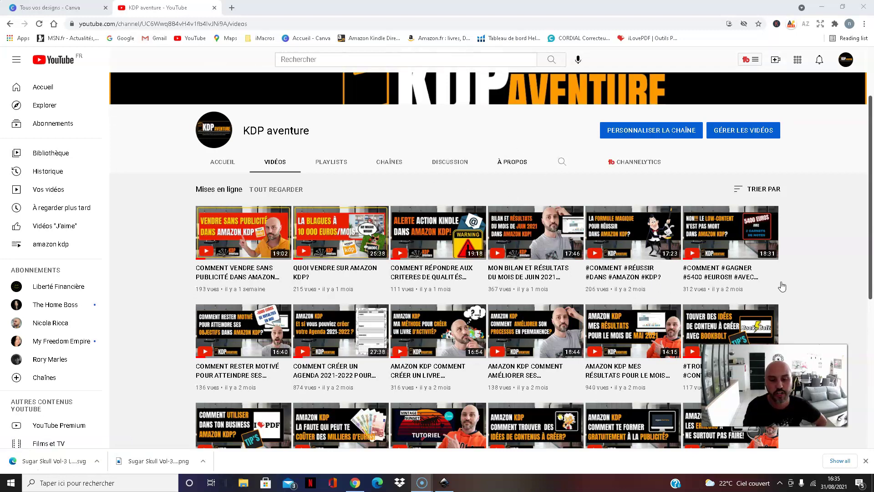
{"action": "scroll", "coordinate": [575, 287], "scroll_direction": "up", "scroll_amount": 2}
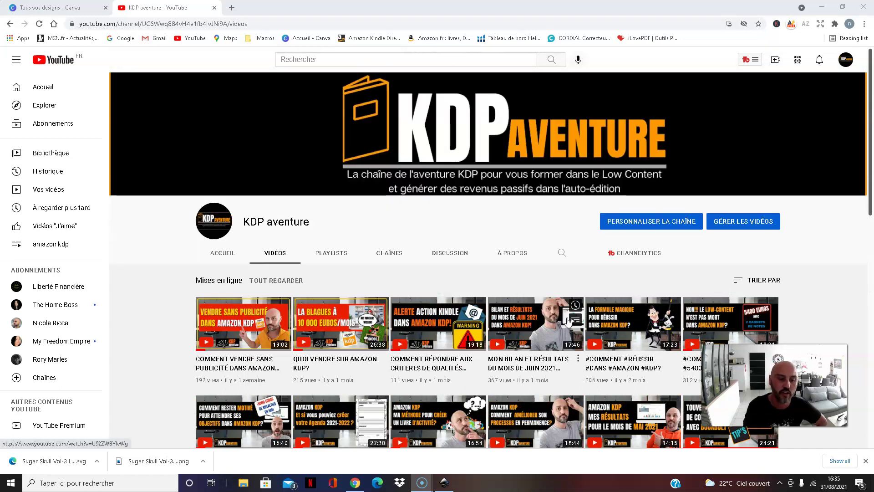